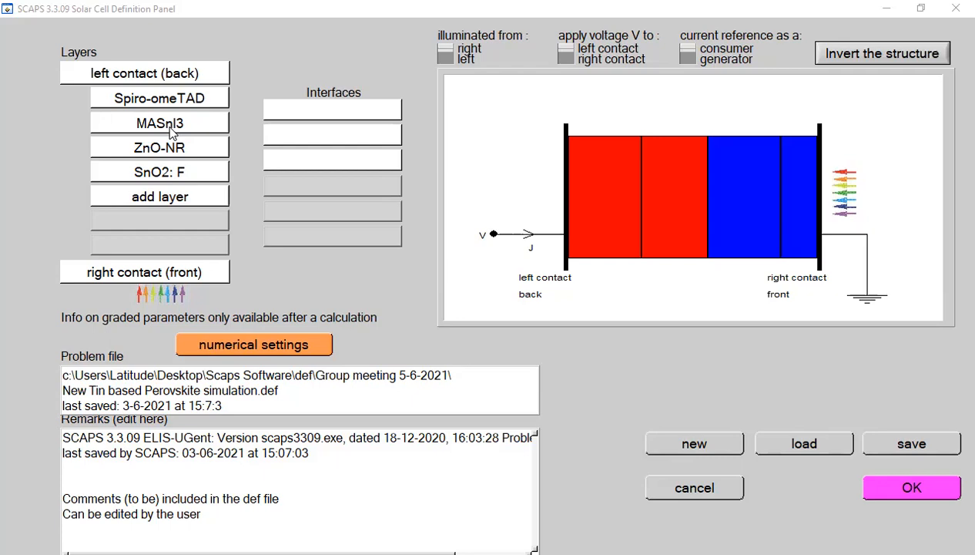
- Set the MASnI3 layer's thickness to 0.300 µm and accept the updated cell definition
{"action": "left_click", "coordinate": [173, 132]}
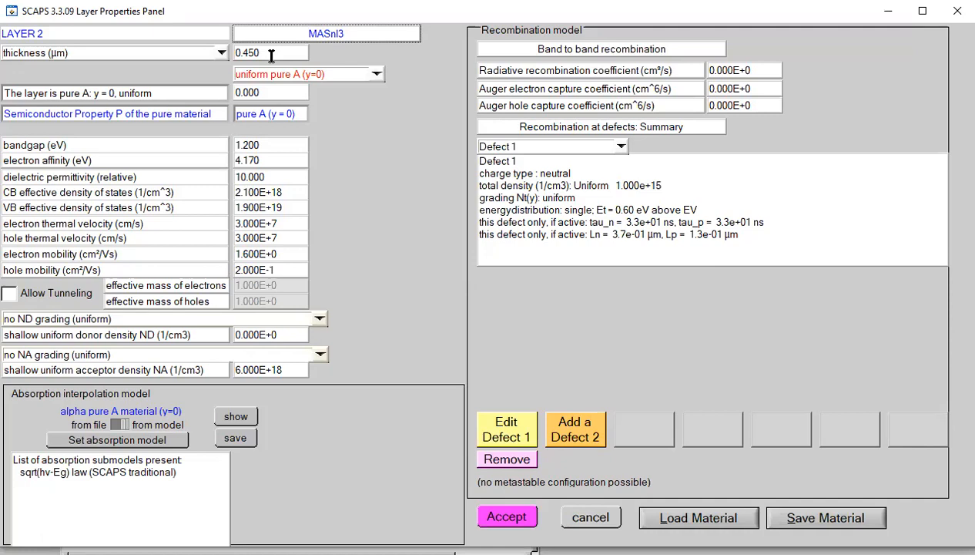
{"action": "left_click", "coordinate": [271, 56]}
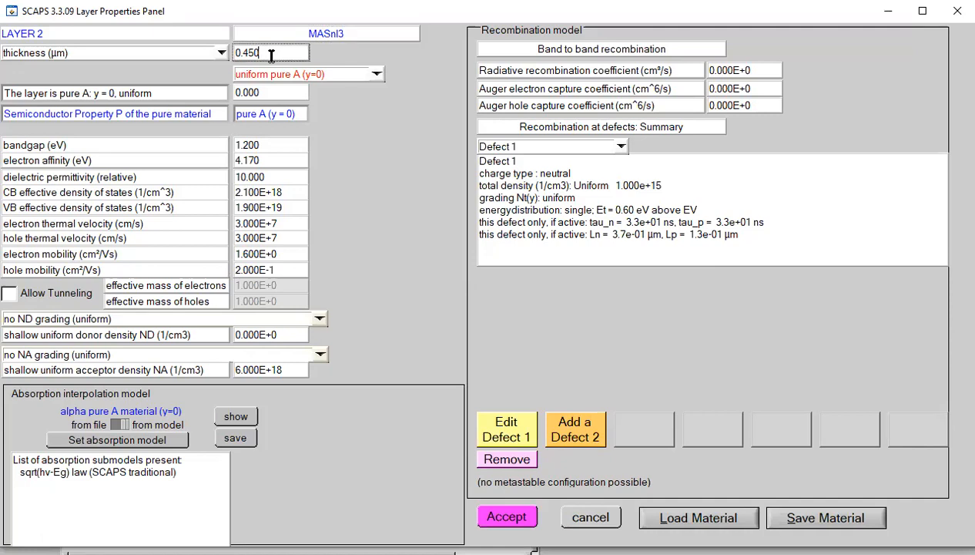
{"action": "key", "text": "BackSpace"}
{"action": "key", "text": "BackSpace"}
{"action": "key", "text": "BackSpace"}
{"action": "key", "text": "BackSpace"}
{"action": "type", "text": ".300"}
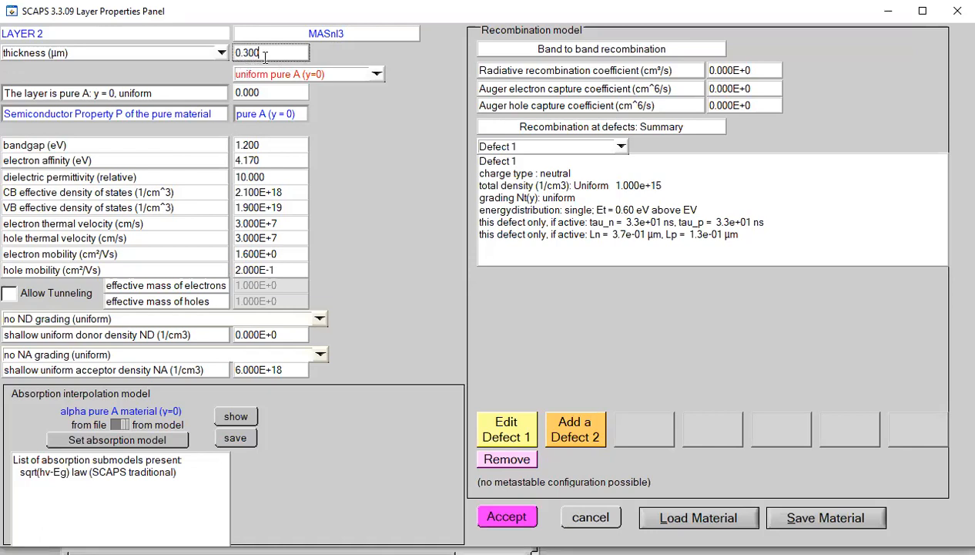
{"action": "left_click", "coordinate": [506, 518]}
{"action": "left_click", "coordinate": [893, 494]}
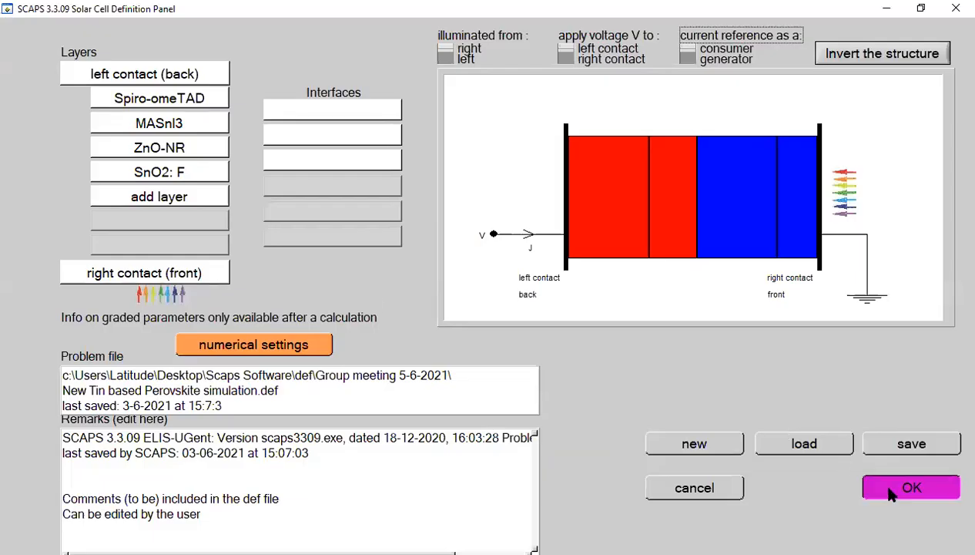
- Run a single-shot calculation for the 0.300 µm MASnI3 layer and display its I-V results
{"action": "left_click", "coordinate": [840, 12]}
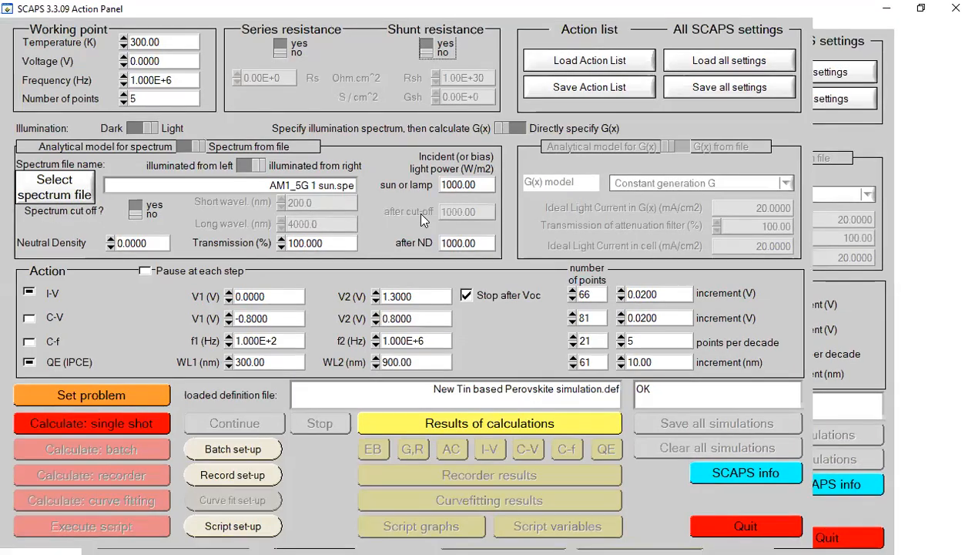
{"action": "left_click", "coordinate": [125, 433]}
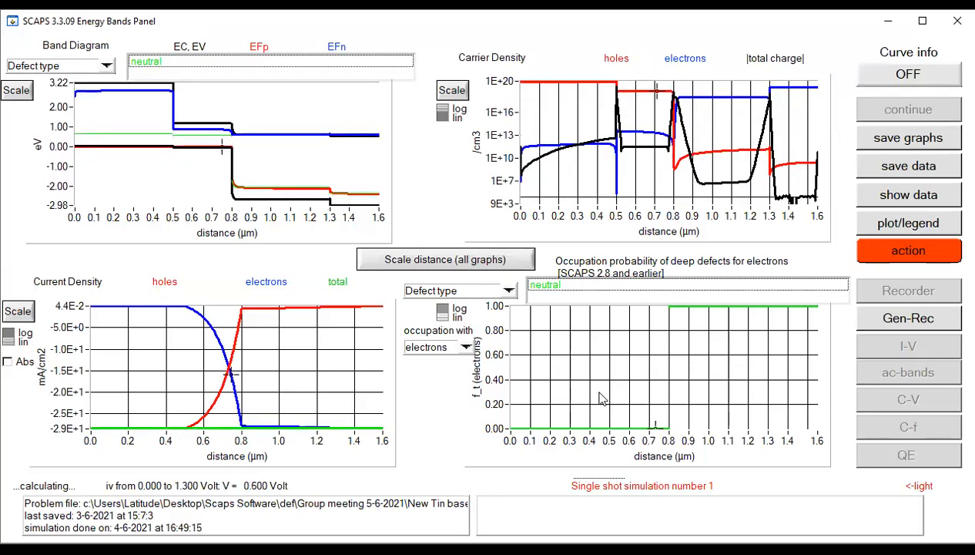
{"action": "left_click", "coordinate": [921, 22]}
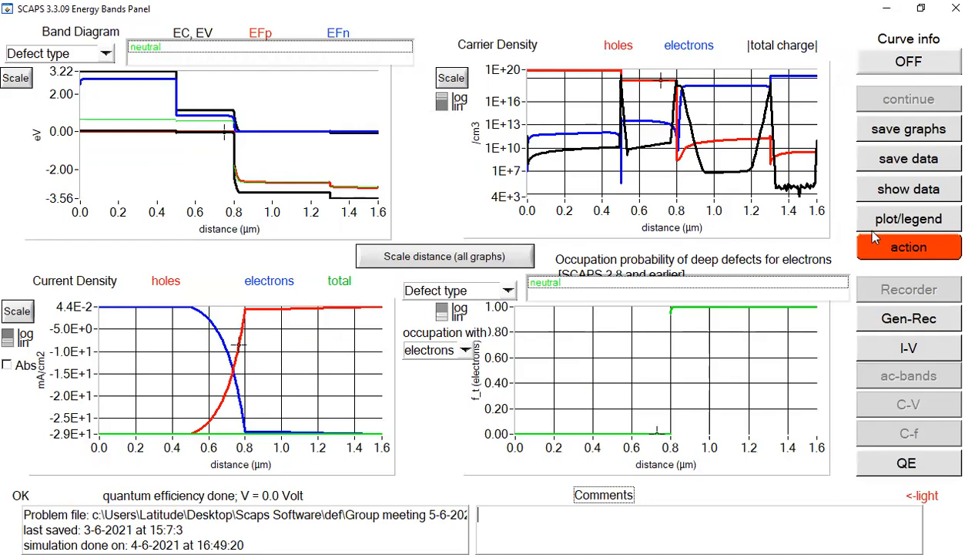
{"action": "left_click", "coordinate": [897, 356]}
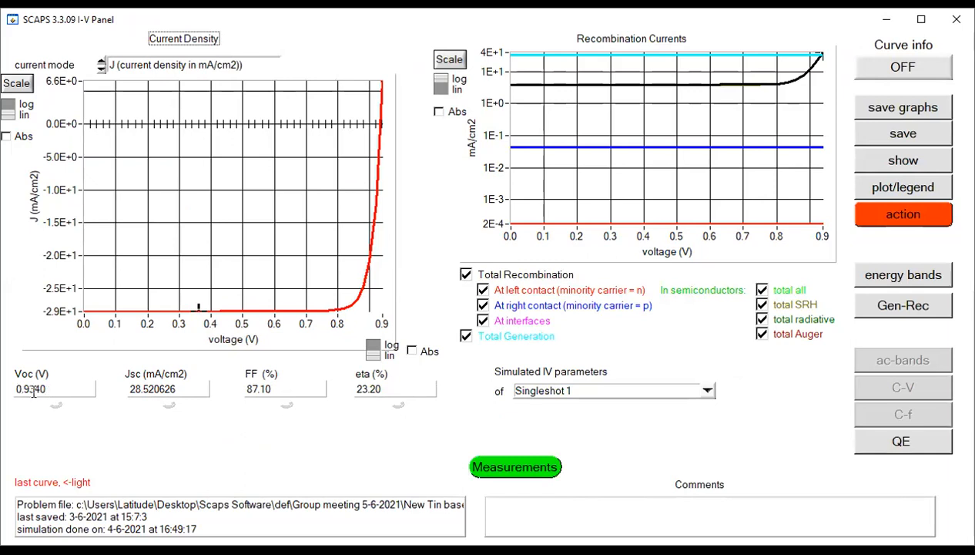
{"action": "left_click", "coordinate": [922, 20]}
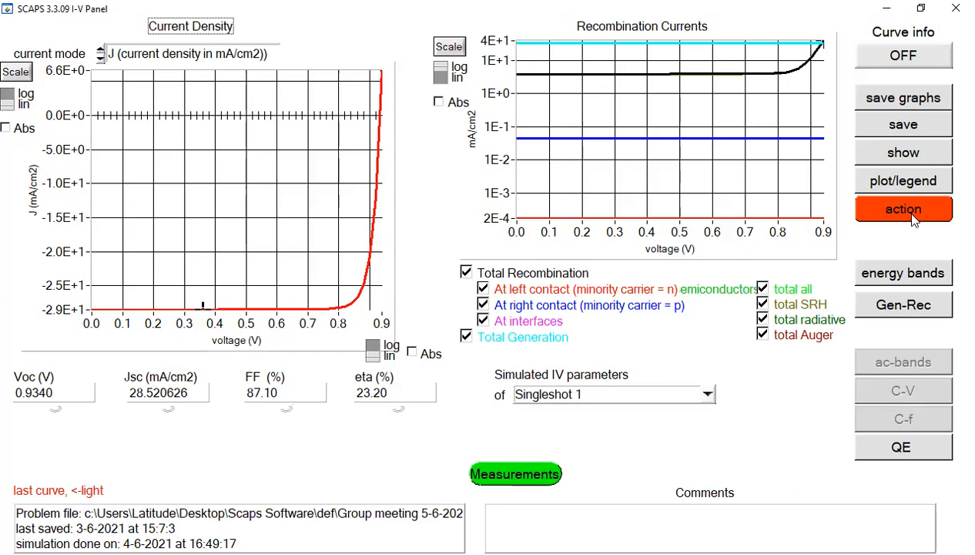
- Reopen the cell definition, set the MASnI3 layer's thickness to 0.400 µm and accept the change
{"action": "left_click", "coordinate": [912, 217]}
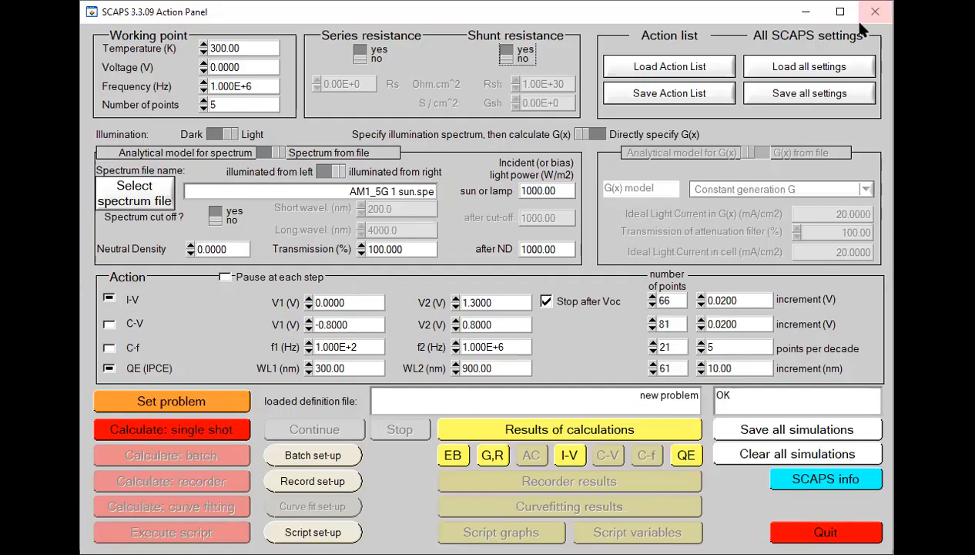
{"action": "left_click", "coordinate": [840, 12]}
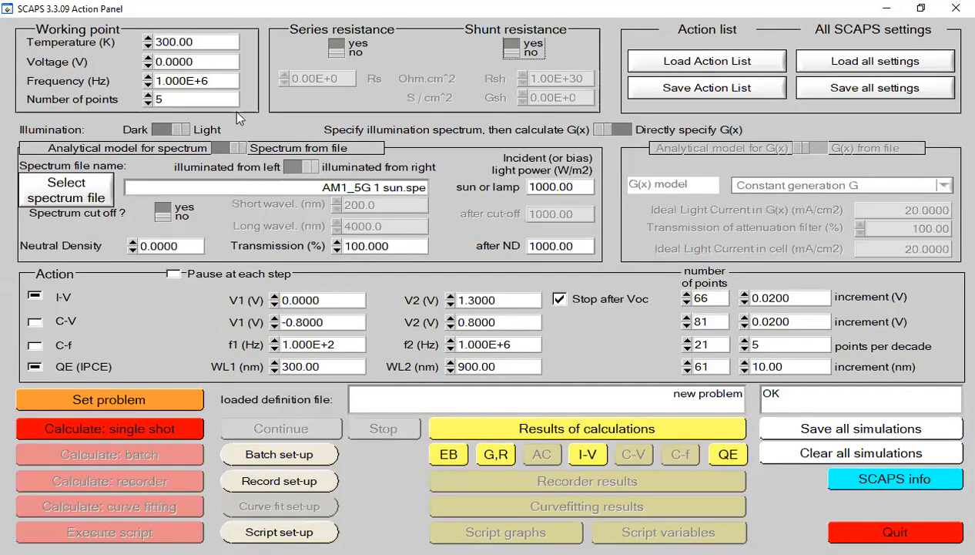
{"action": "left_click", "coordinate": [169, 402]}
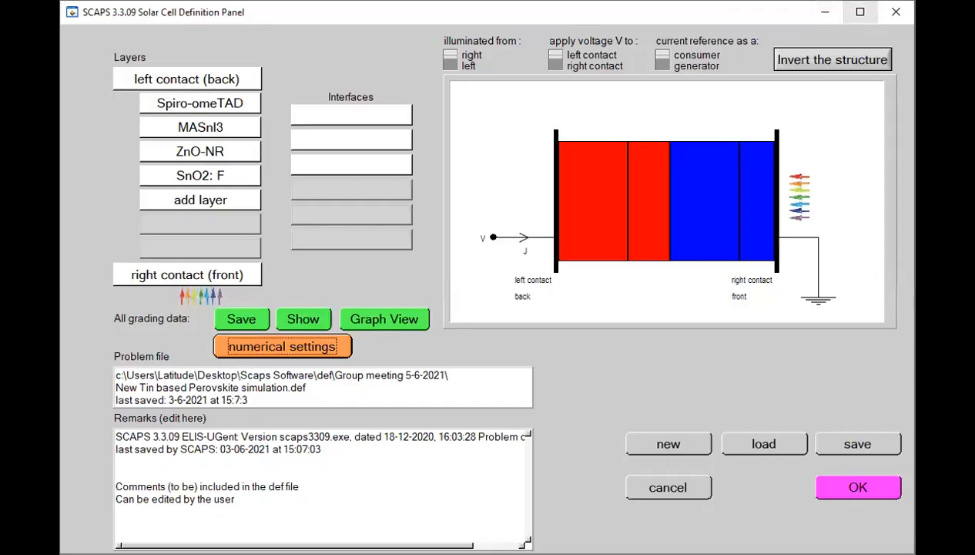
{"action": "left_click", "coordinate": [860, 12]}
{"action": "left_click", "coordinate": [171, 124]}
{"action": "key", "text": "BackSpace"}
{"action": "key", "text": "BackSpace"}
{"action": "key", "text": "BackSpace"}
{"action": "key", "text": "BackSpace"}
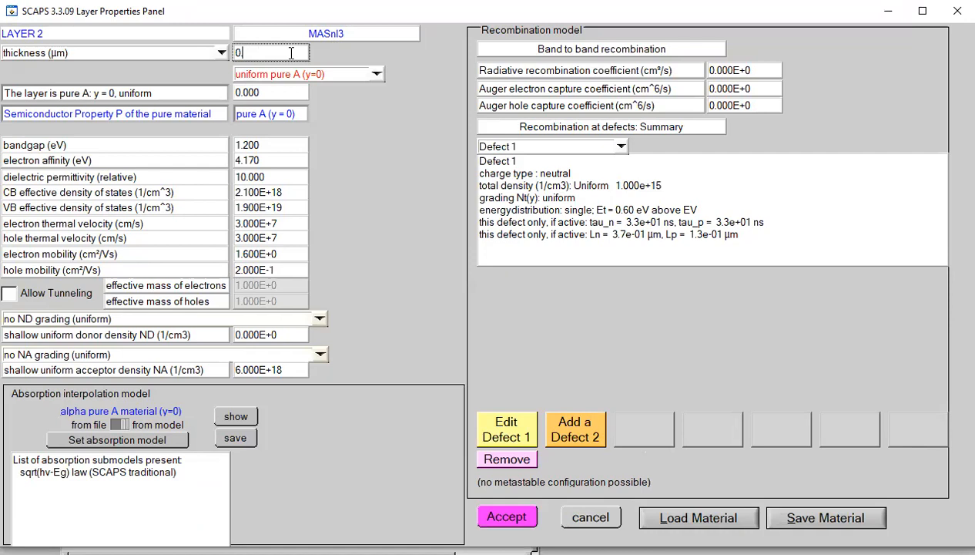
{"action": "type", "text": ".400"}
{"action": "left_click", "coordinate": [510, 518]}
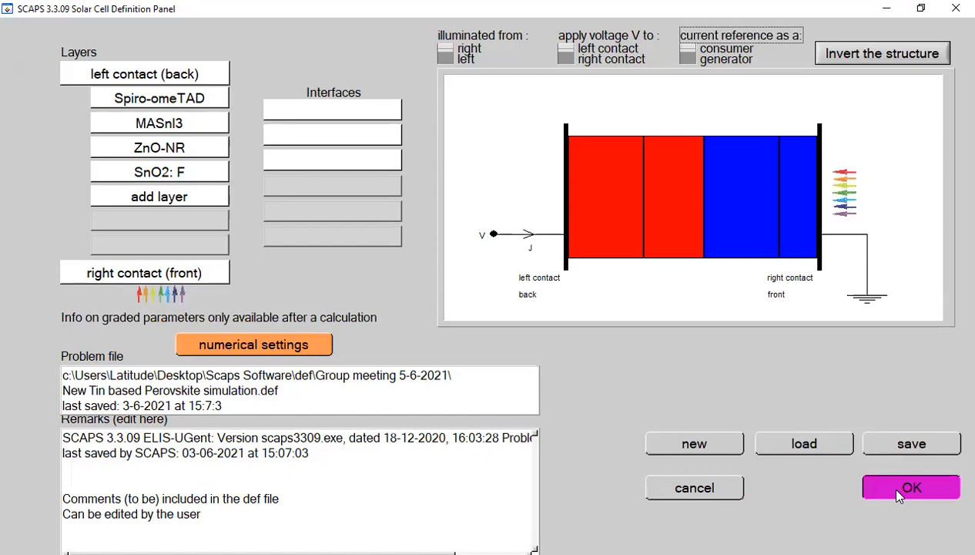
{"action": "left_click", "coordinate": [886, 484]}
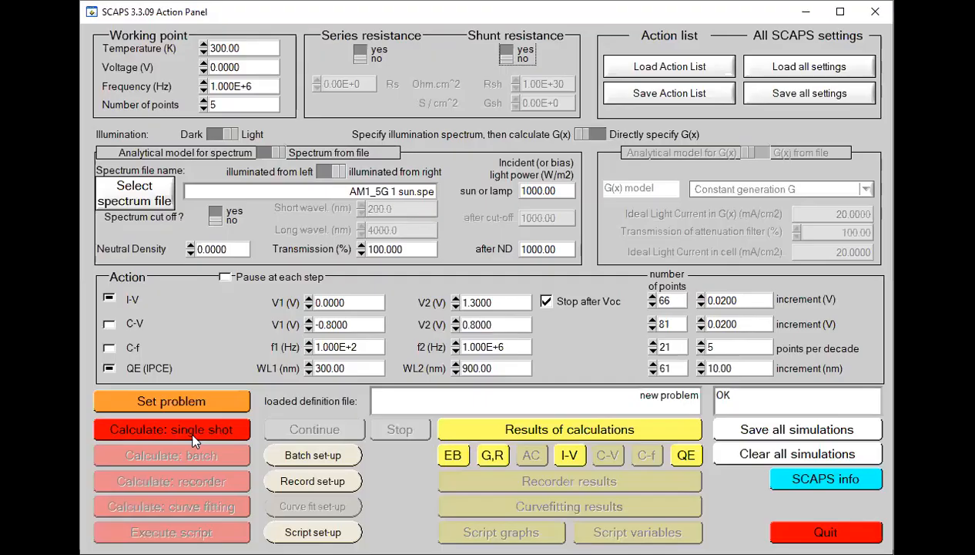
- Run a single-shot calculation for the 0.400 µm MASnI3 layer and display its I-V results
{"action": "left_click", "coordinate": [840, 11]}
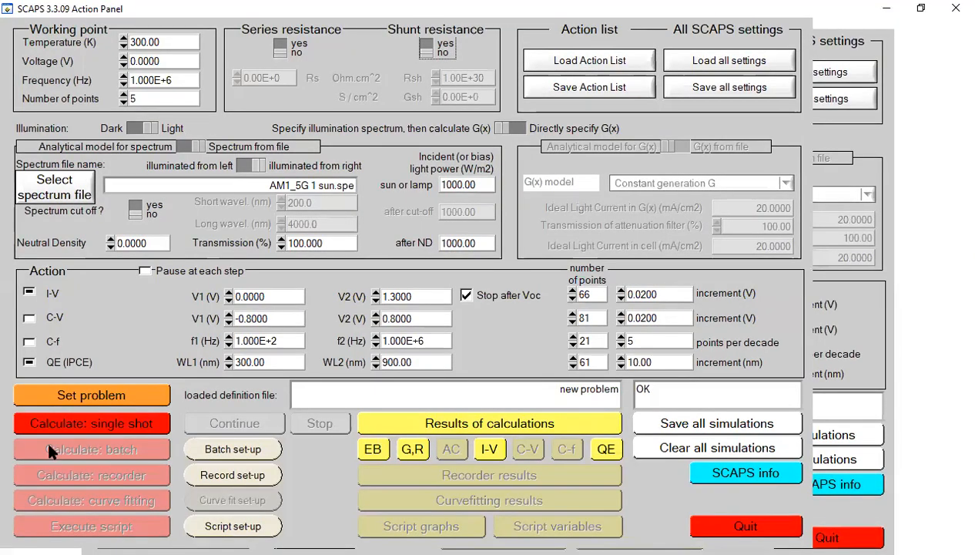
{"action": "left_click", "coordinate": [66, 430]}
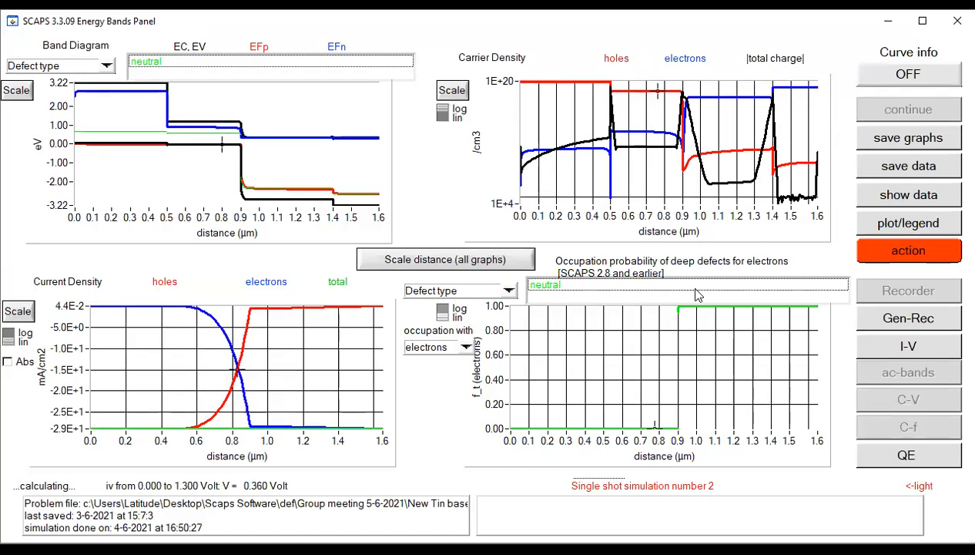
{"action": "left_click", "coordinate": [923, 23]}
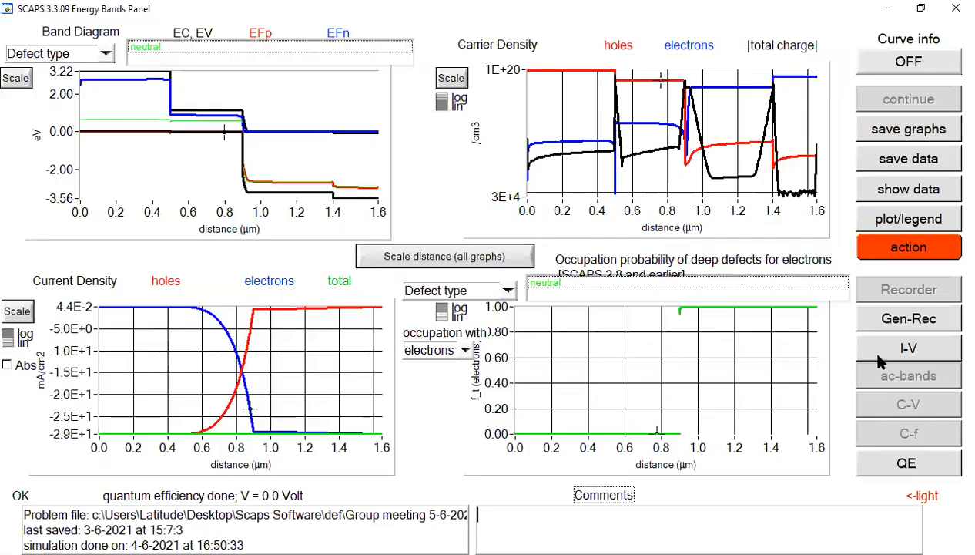
{"action": "left_click", "coordinate": [937, 349]}
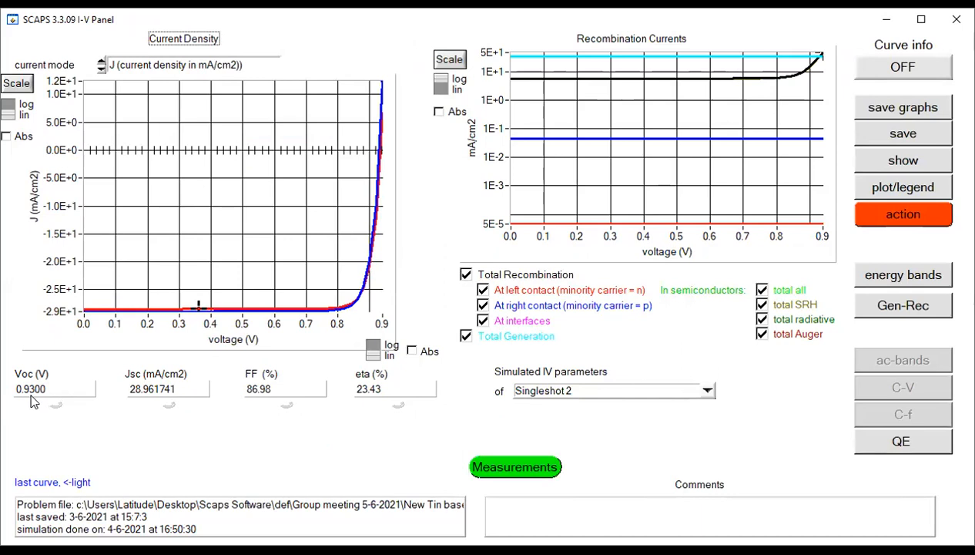
{"action": "left_click", "coordinate": [922, 21]}
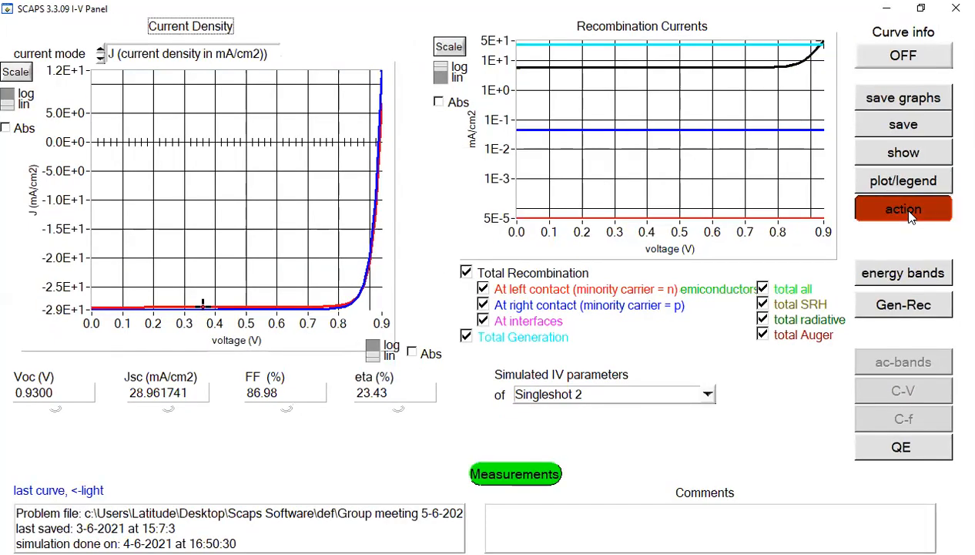
- Return to the cell definition, set the MASnI3 layer's thickness to 0.500 µm and accept the change
{"action": "left_click", "coordinate": [903, 210]}
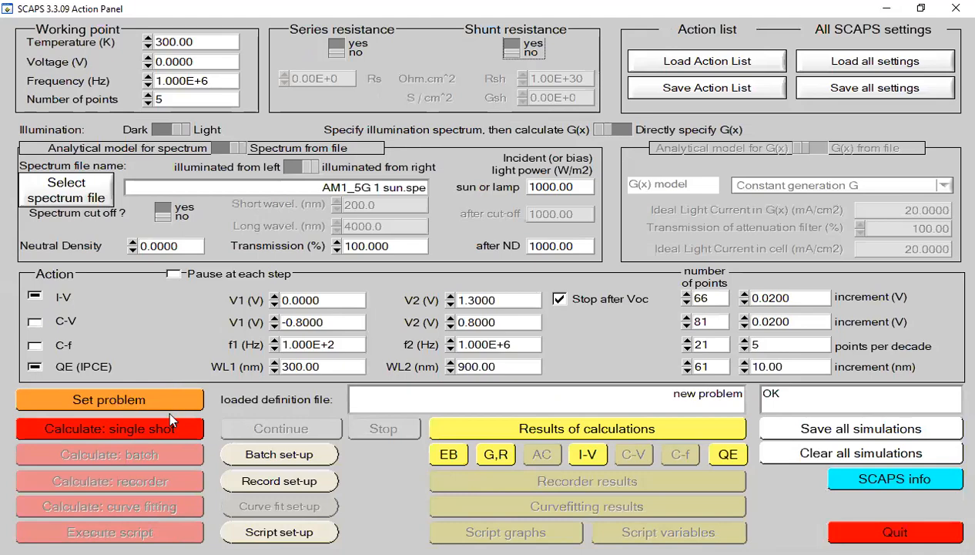
{"action": "left_click", "coordinate": [161, 399]}
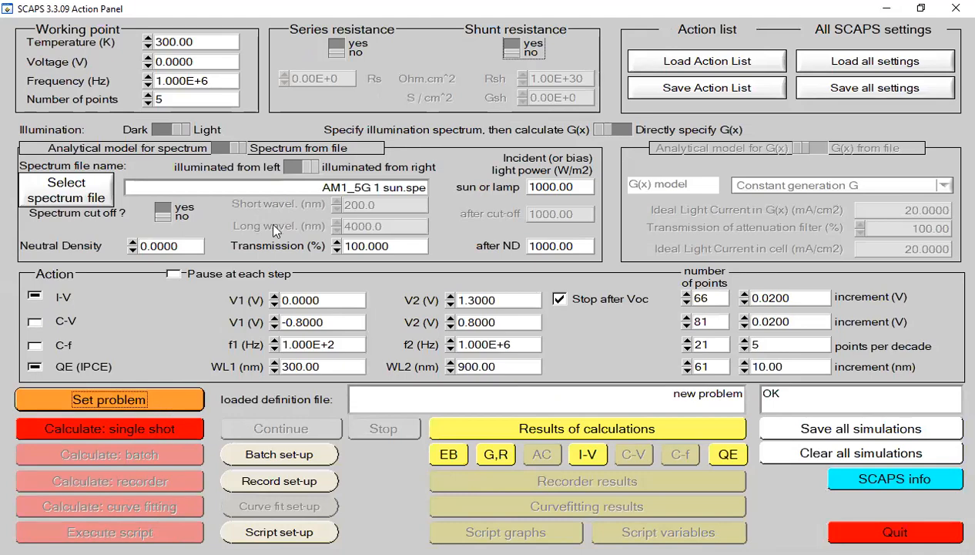
{"action": "left_click", "coordinate": [861, 12]}
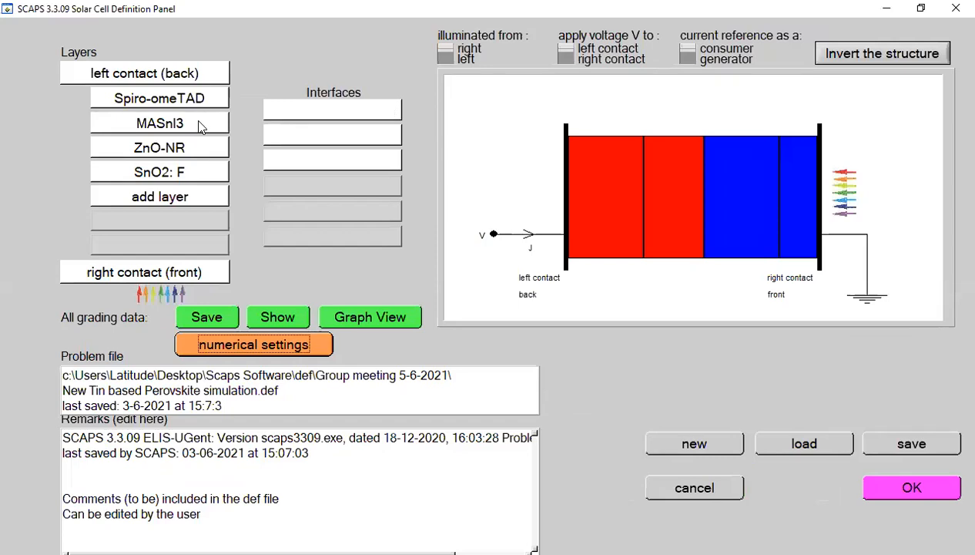
{"action": "left_click", "coordinate": [177, 127]}
{"action": "left_click", "coordinate": [290, 52]}
{"action": "key", "text": "BackSpace"}
{"action": "key", "text": "BackSpace"}
{"action": "key", "text": "BackSpace"}
{"action": "type", "text": "500"}
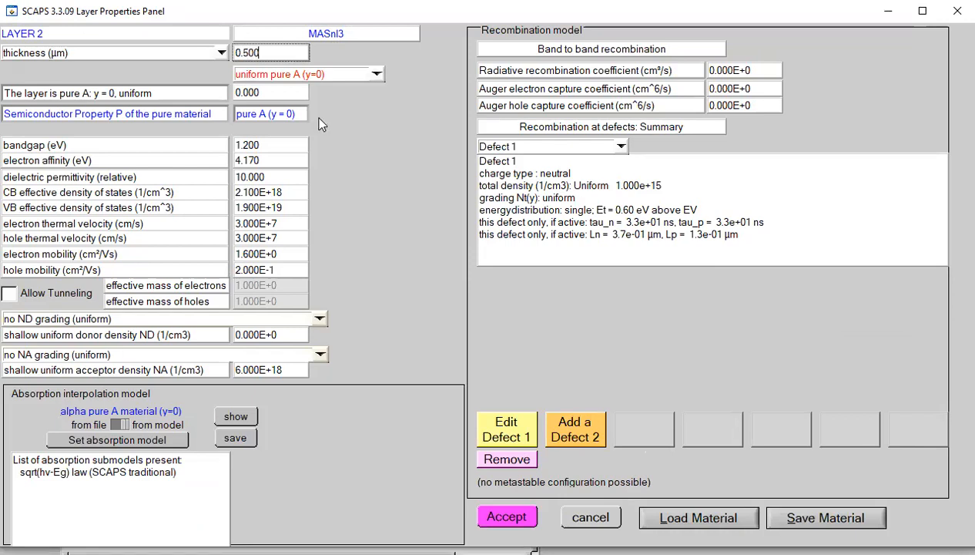
{"action": "left_click", "coordinate": [510, 518]}
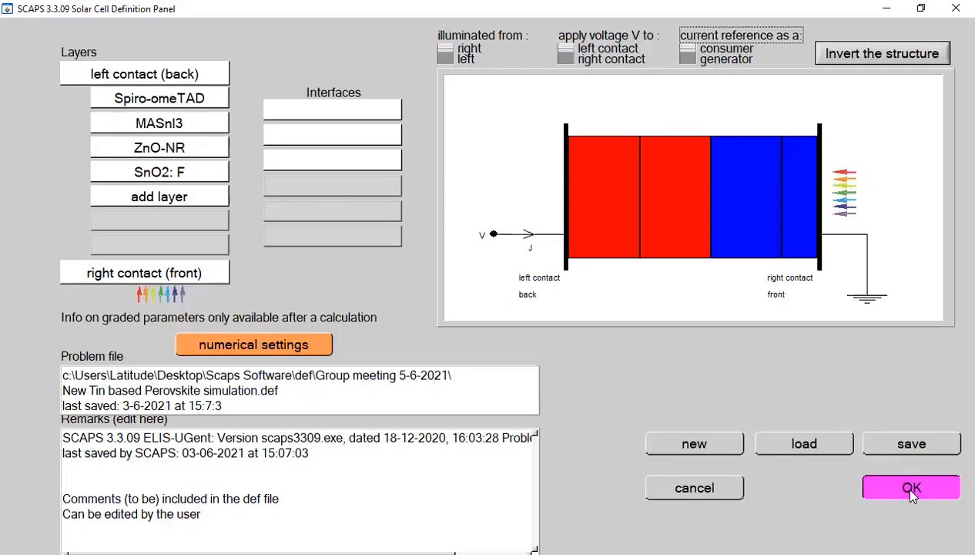
{"action": "left_click", "coordinate": [910, 489]}
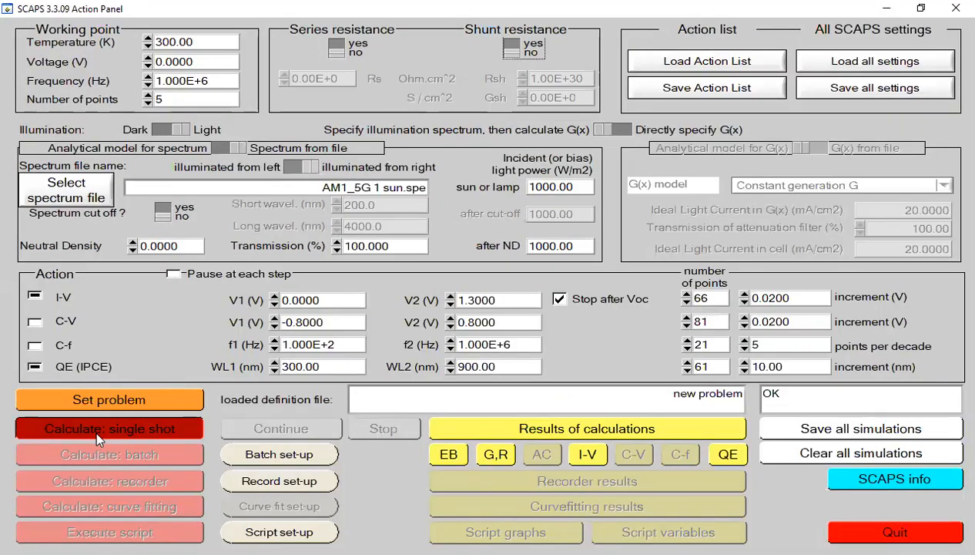
- Run a single-shot calculation for the 0.500 µm MASnI3 layer and display its I-V results
{"action": "left_click", "coordinate": [95, 428]}
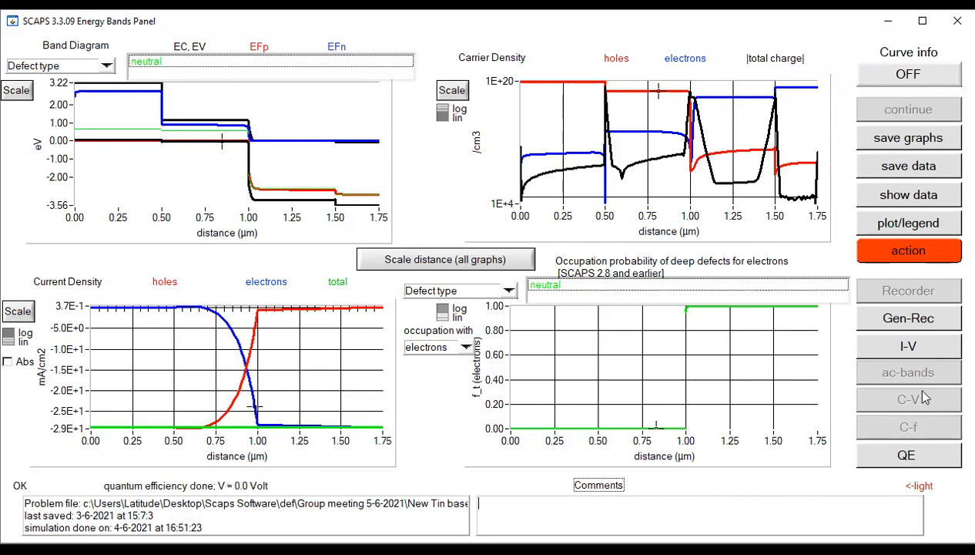
{"action": "left_click", "coordinate": [914, 345]}
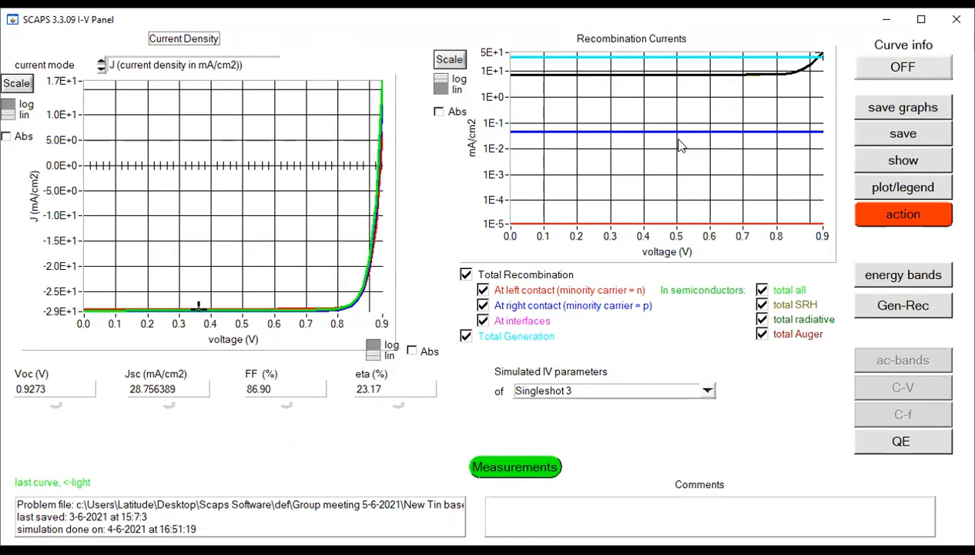
{"action": "left_click", "coordinate": [921, 18]}
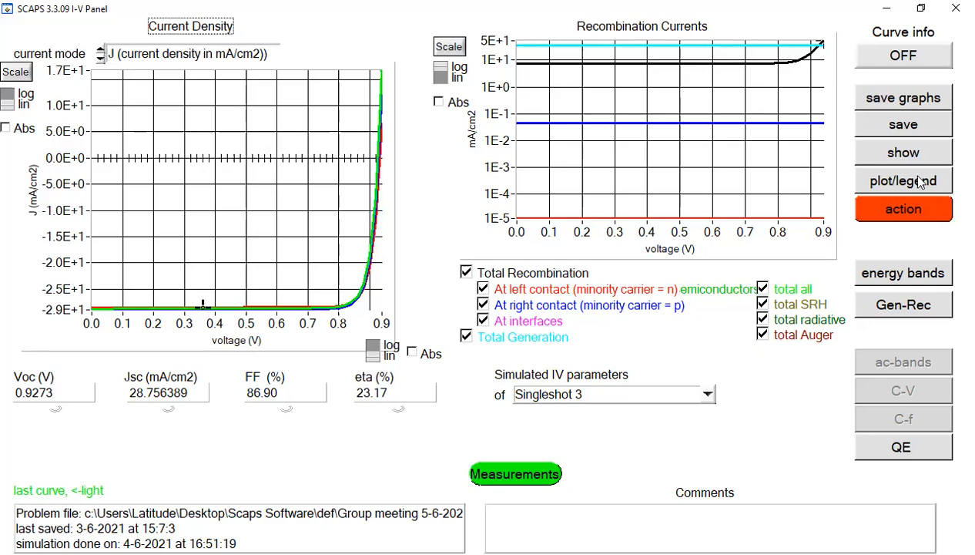
- Reopen the cell definition, set the MASnI3 layer's thickness to 0.600 µm and accept the change
{"action": "left_click", "coordinate": [901, 209]}
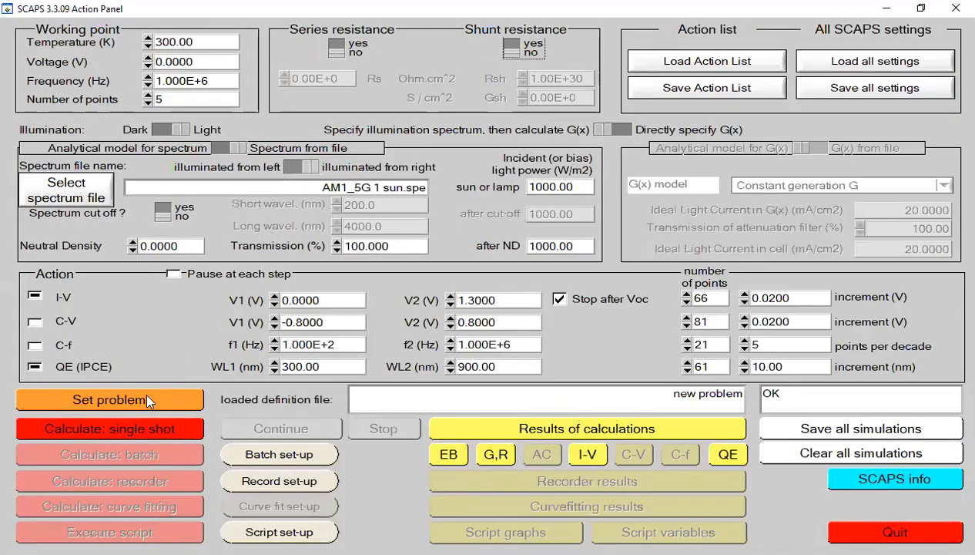
{"action": "left_click", "coordinate": [146, 395]}
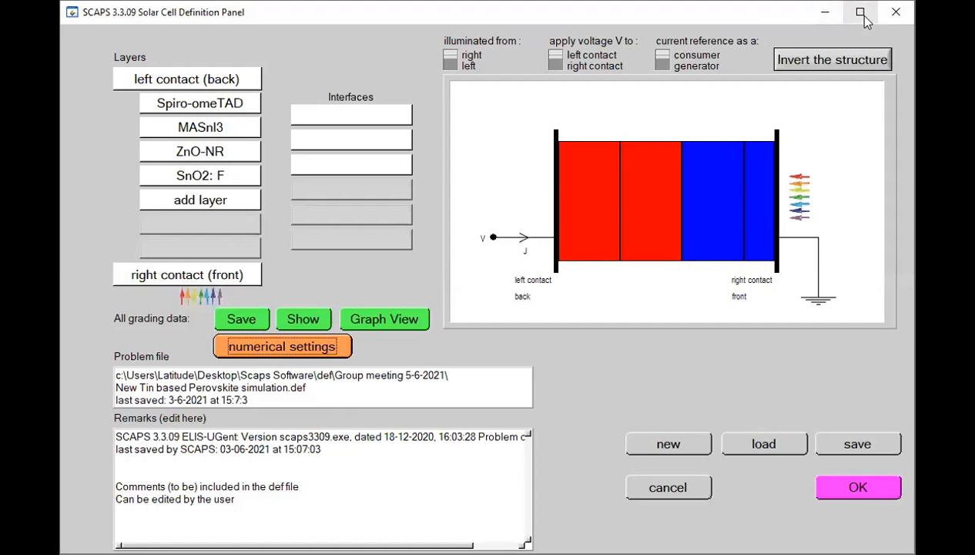
{"action": "left_click", "coordinate": [863, 14]}
{"action": "left_click", "coordinate": [160, 125]}
{"action": "left_click", "coordinate": [277, 52]}
{"action": "key", "text": "BackSpace"}
{"action": "key", "text": "BackSpace"}
{"action": "key", "text": "BackSpace"}
{"action": "key", "text": "BackSpace"}
{"action": "type", "text": ".600"}
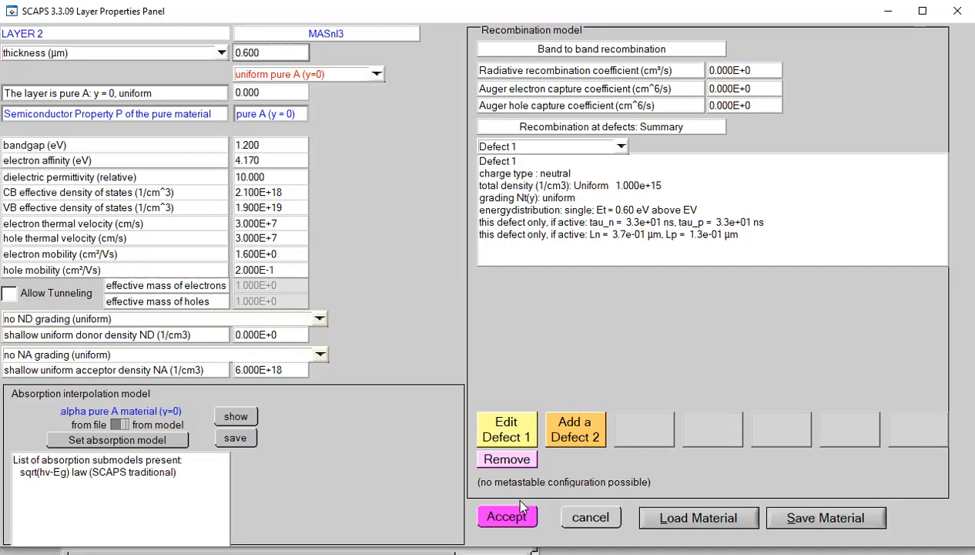
{"action": "left_click", "coordinate": [513, 516]}
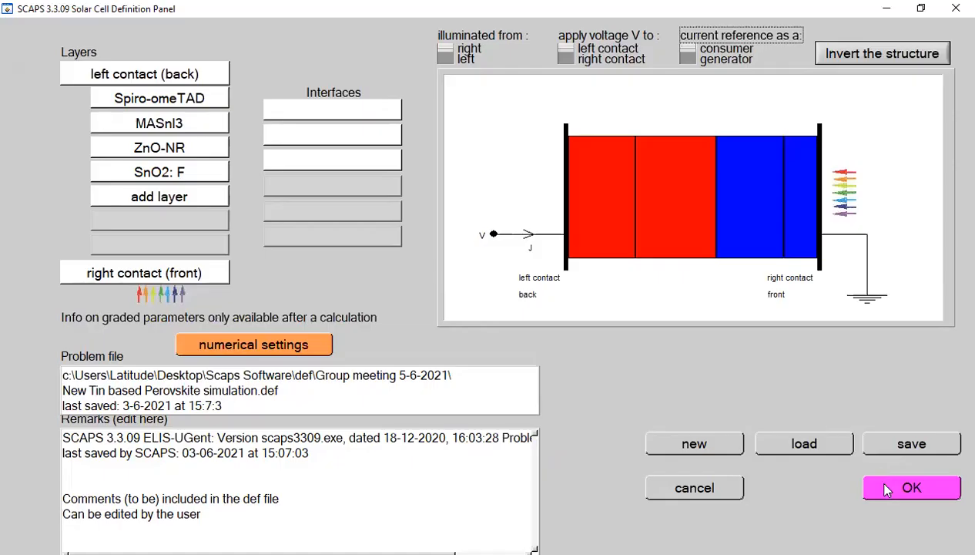
{"action": "left_click", "coordinate": [886, 489]}
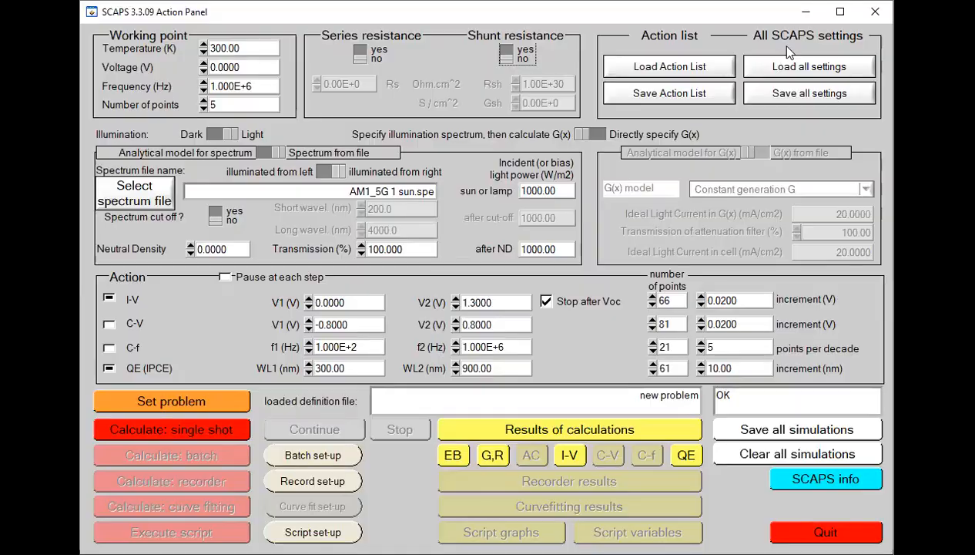
- Run a single-shot calculation for the 0.600 µm MASnI3 layer and display its I-V results
{"action": "left_click", "coordinate": [824, 20]}
{"action": "left_click", "coordinate": [71, 428]}
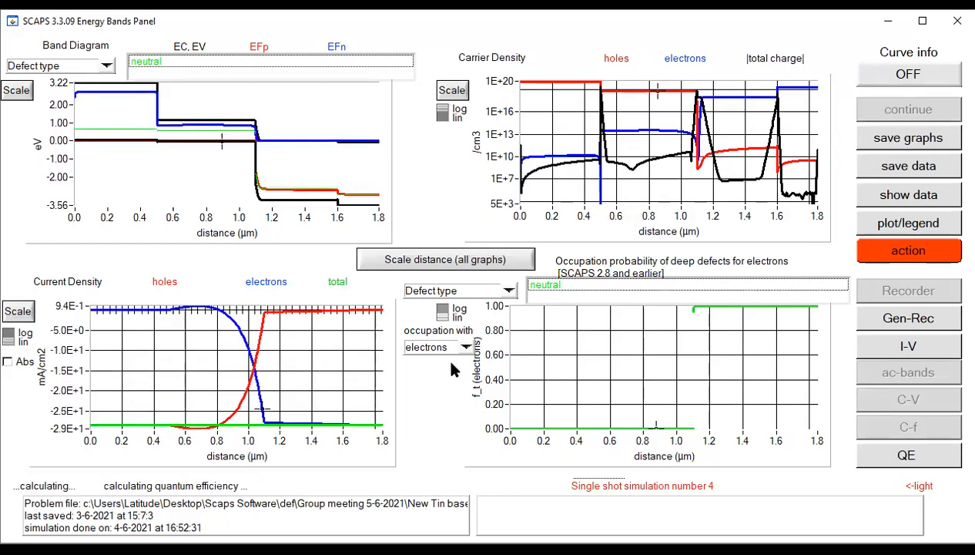
{"action": "left_click", "coordinate": [909, 348]}
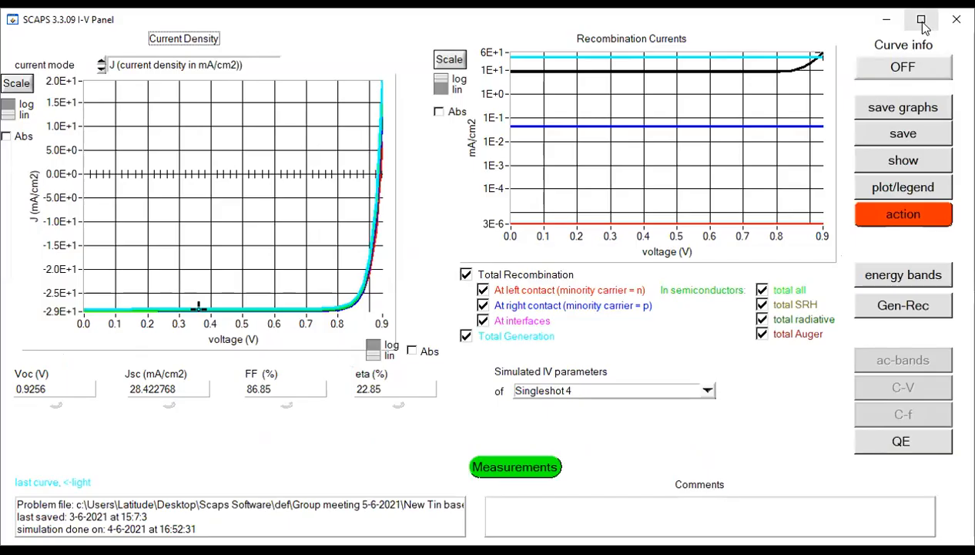
{"action": "left_click", "coordinate": [923, 22]}
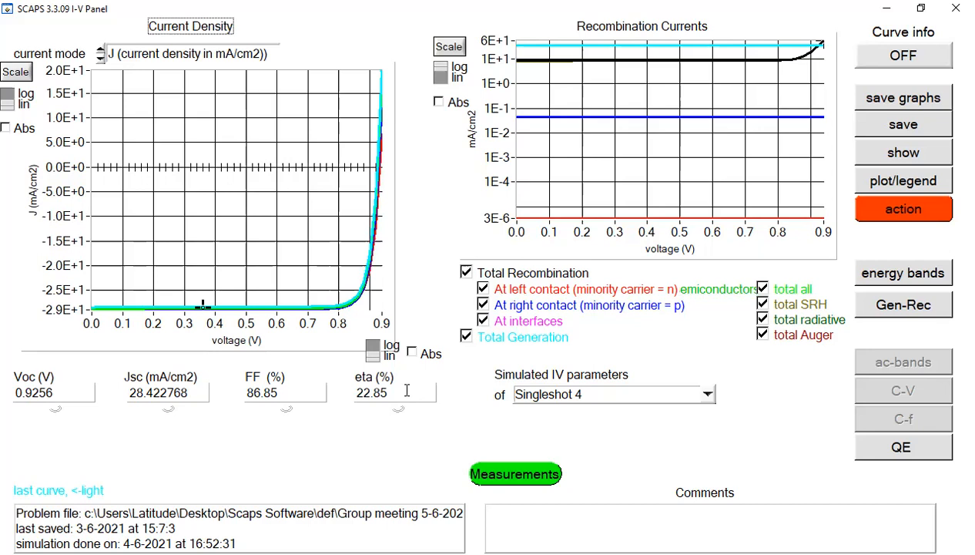
- Clear all stored simulations and reload the cell definition from New Tin based Perovskite simulation.def in the Group meeting 5-6-2021 folder
{"action": "left_click", "coordinate": [927, 211]}
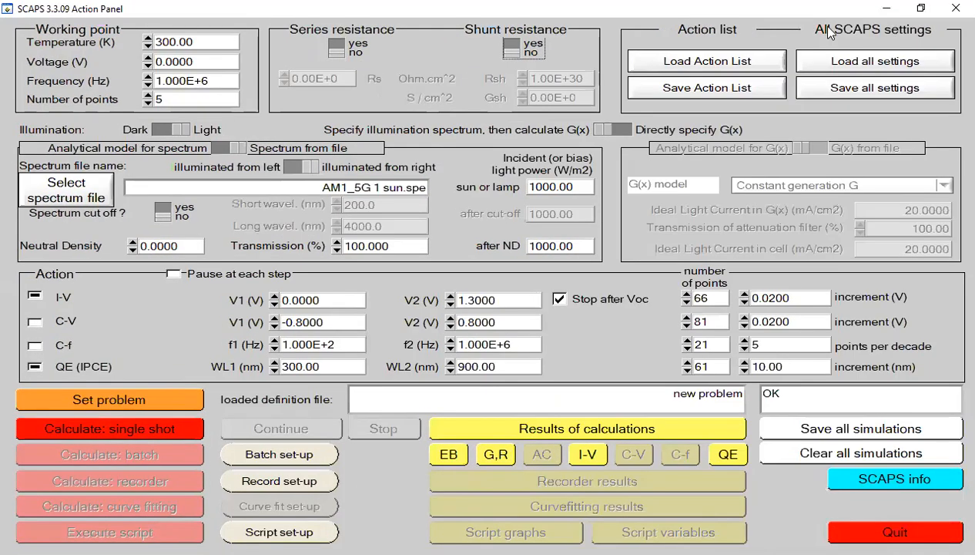
{"action": "left_click", "coordinate": [809, 454]}
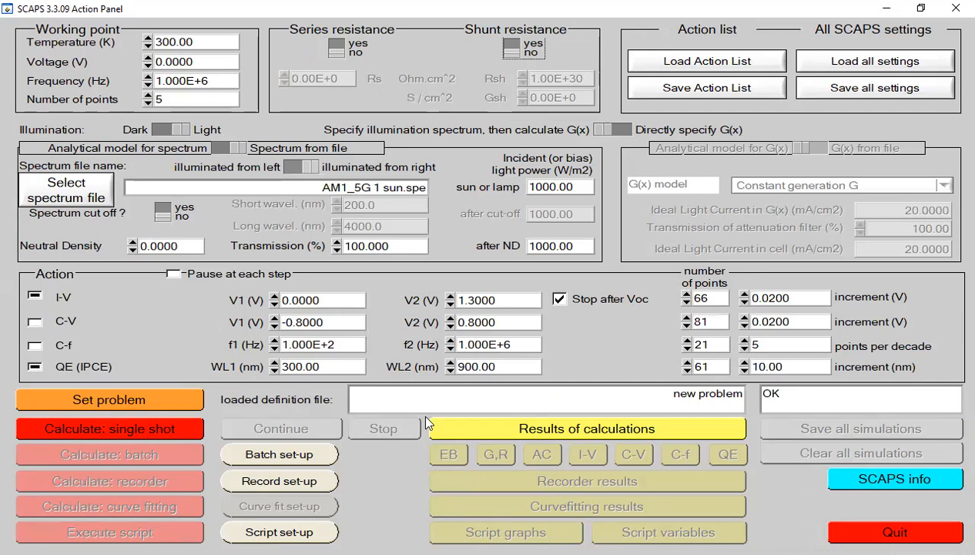
{"action": "left_click", "coordinate": [166, 400]}
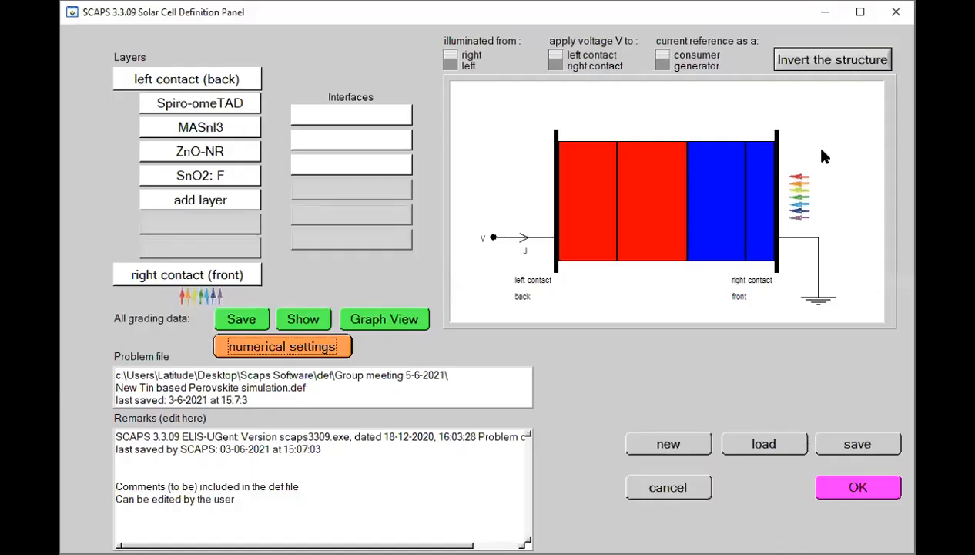
{"action": "left_click", "coordinate": [861, 12]}
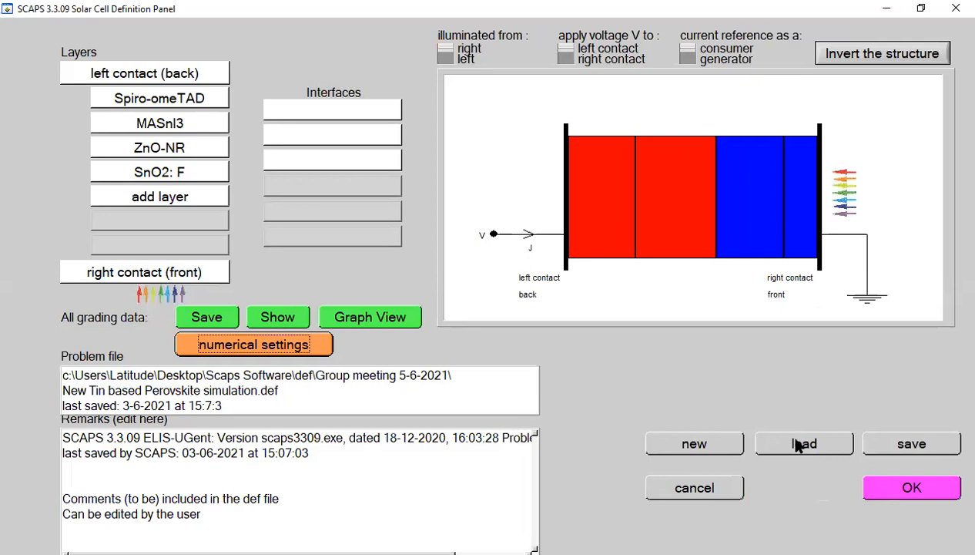
{"action": "left_click", "coordinate": [798, 444]}
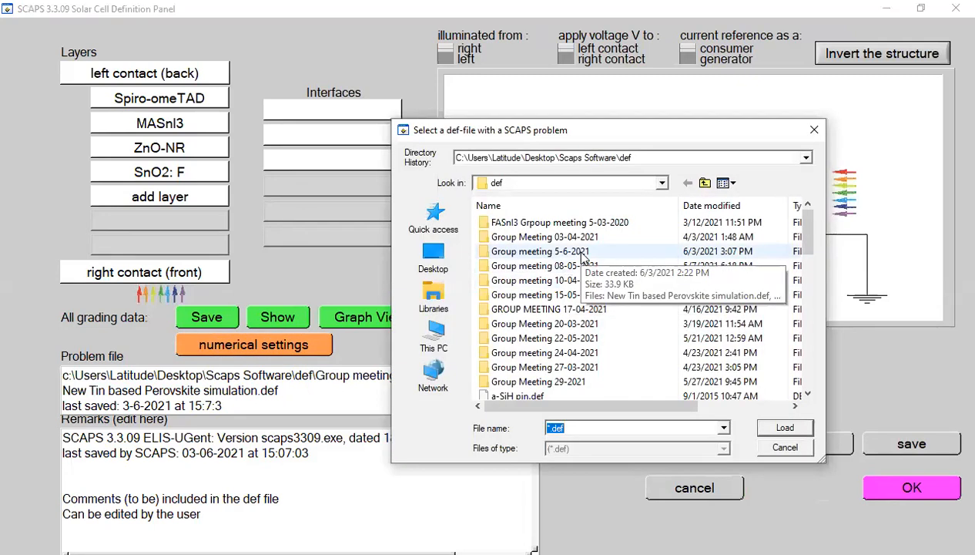
{"action": "double_click", "coordinate": [579, 253]}
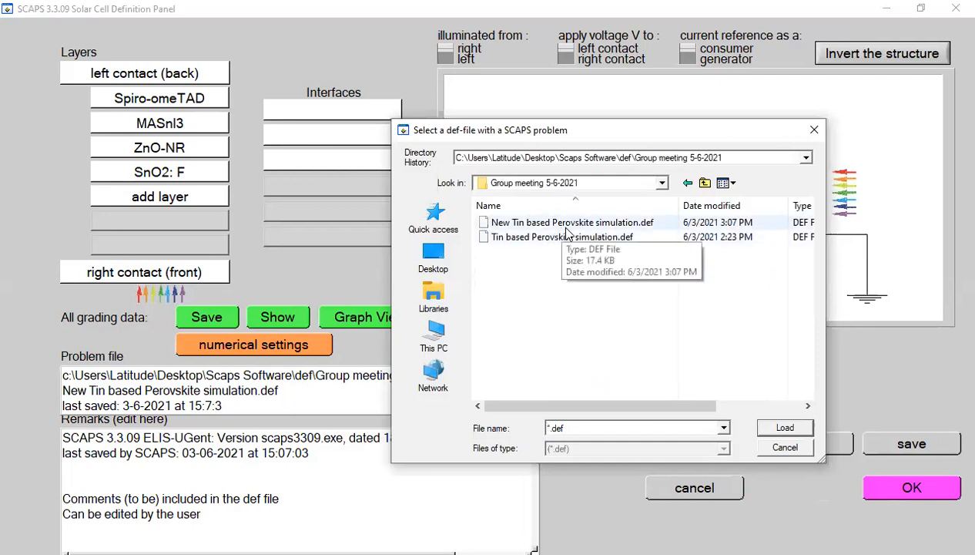
{"action": "left_click", "coordinate": [566, 228]}
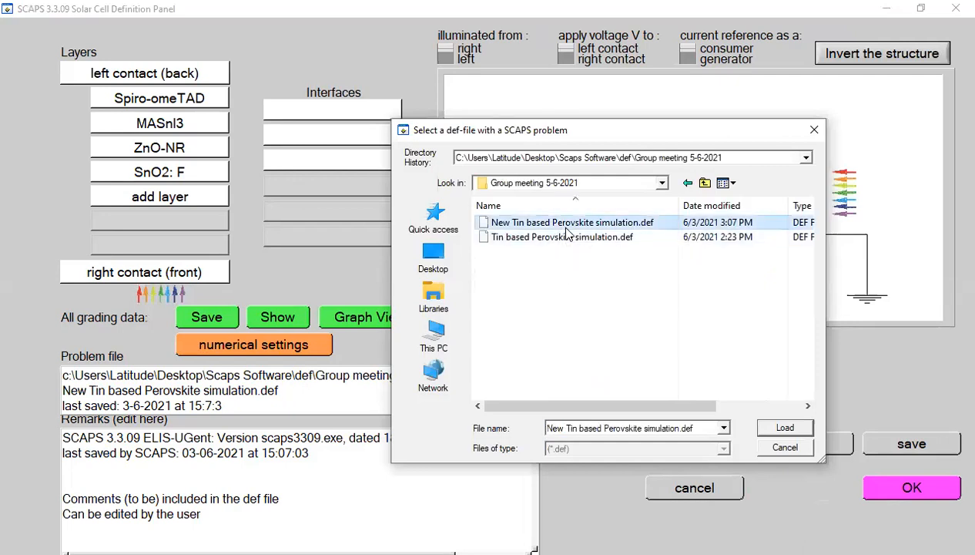
{"action": "double_click", "coordinate": [493, 228]}
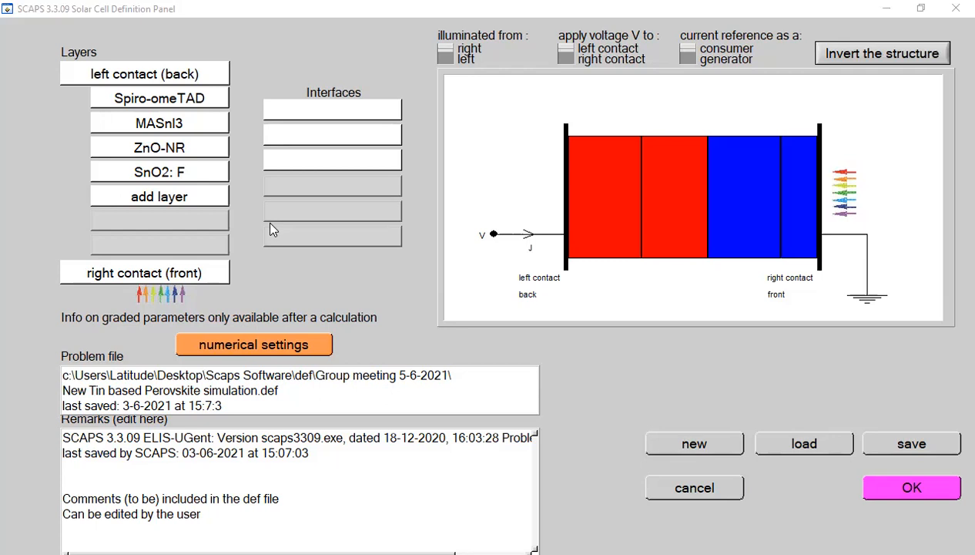
- Set the uniform total density of Defect 1 in the MASnI3 layer to 1E+12 per cm³ and accept the cell definition
{"action": "left_click", "coordinate": [161, 127]}
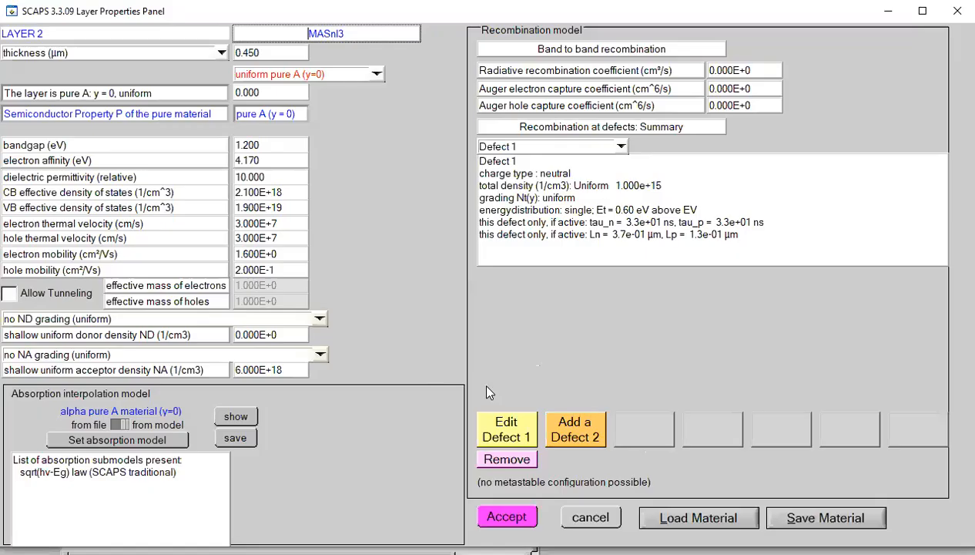
{"action": "left_click", "coordinate": [505, 432]}
{"action": "left_click", "coordinate": [534, 238]}
{"action": "key", "text": "BackSpace"}
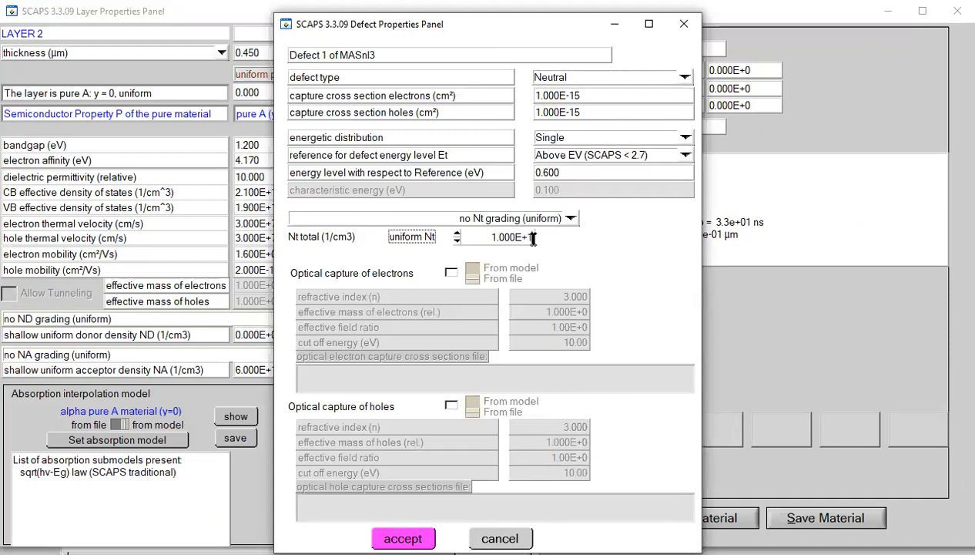
{"action": "type", "text": "2"}
{"action": "left_click", "coordinate": [403, 538]}
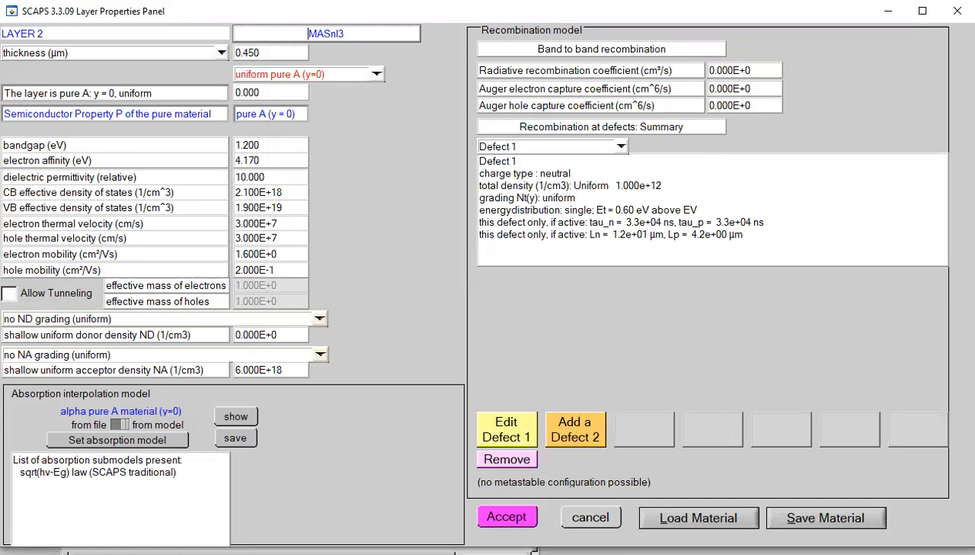
{"action": "left_click", "coordinate": [509, 524]}
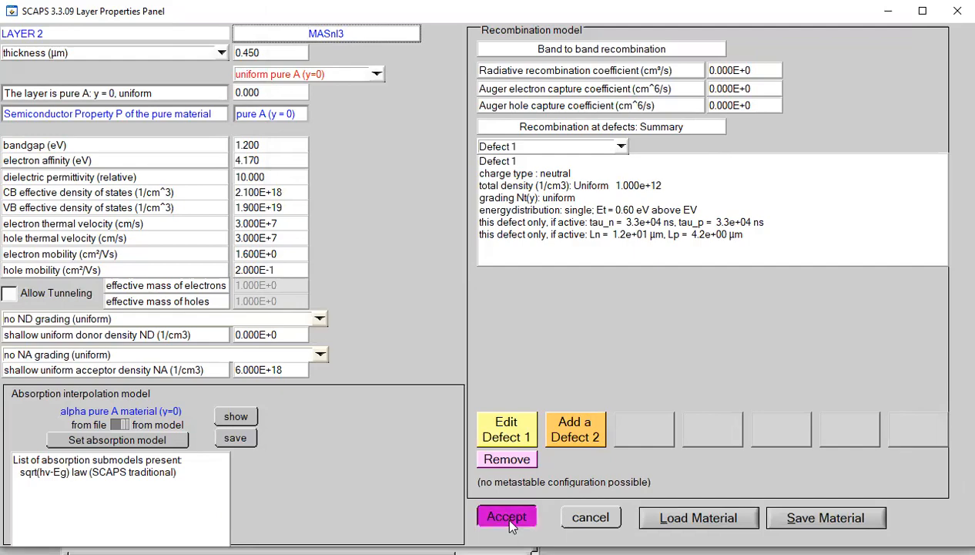
{"action": "left_click", "coordinate": [891, 490]}
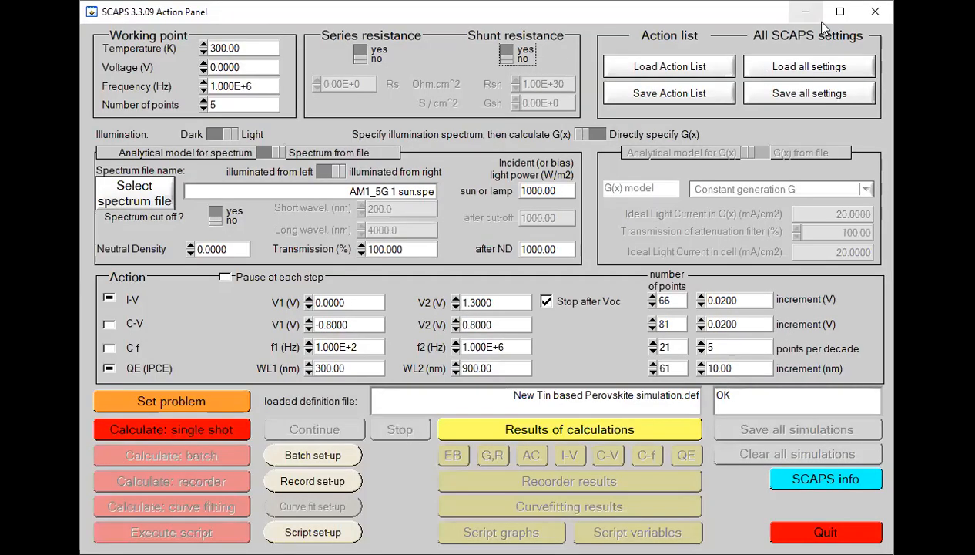
- Run a single-shot calculation for the 1E+12 per cm³ defect density and display its I-V results
{"action": "left_click", "coordinate": [840, 11]}
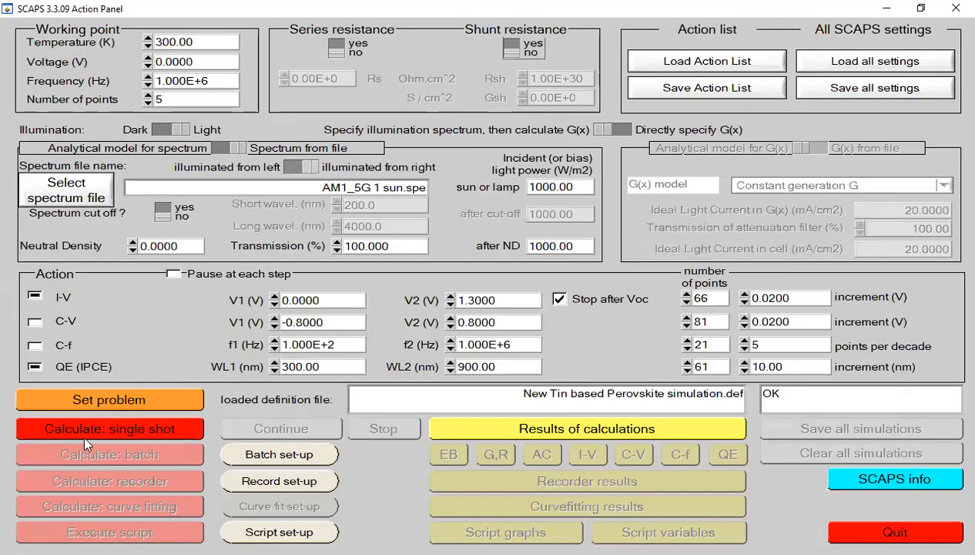
{"action": "left_click", "coordinate": [144, 434]}
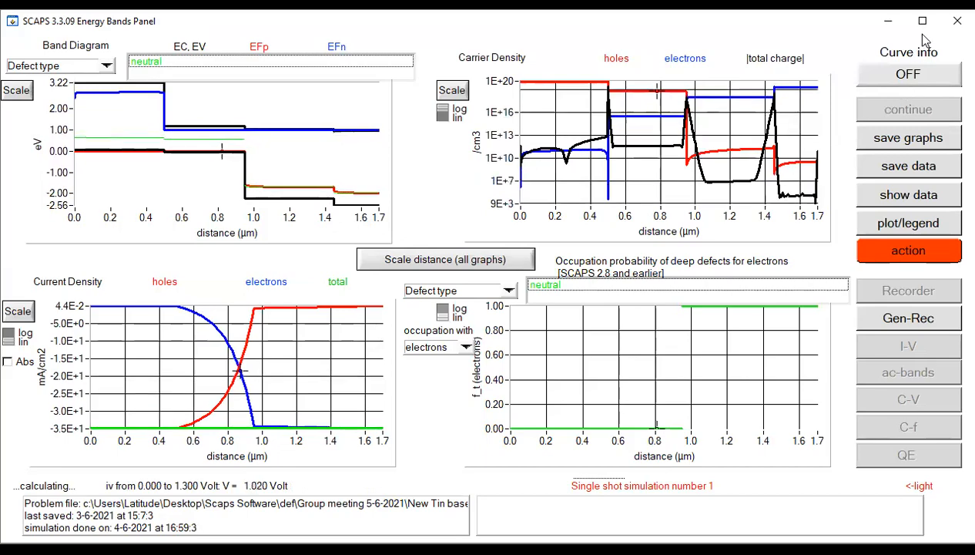
{"action": "left_click", "coordinate": [890, 21]}
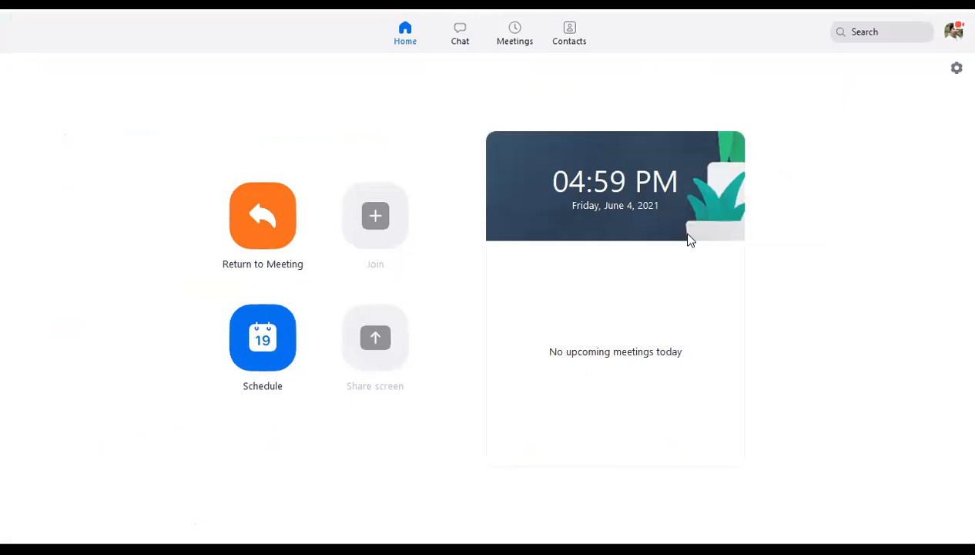
{"action": "key", "text": "alt+Tab"}
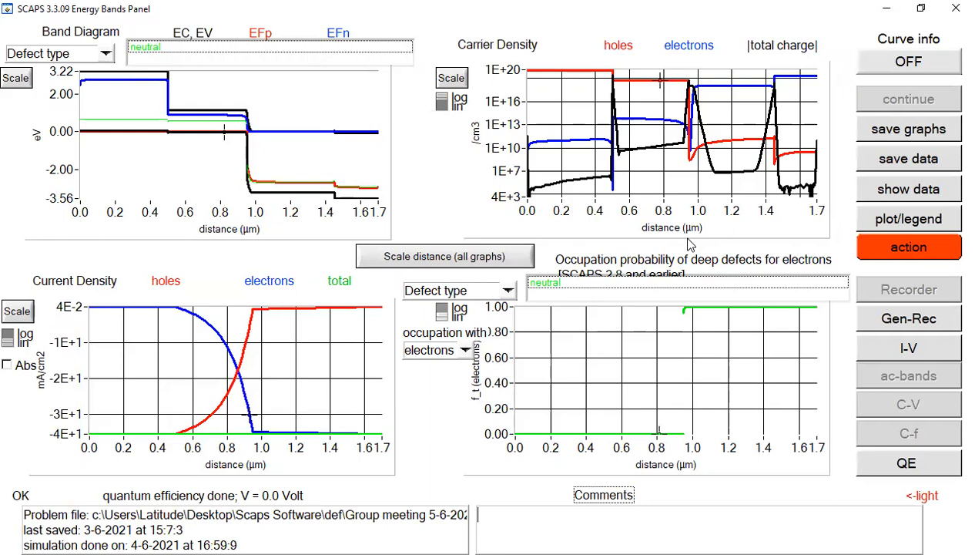
{"action": "left_click", "coordinate": [911, 349]}
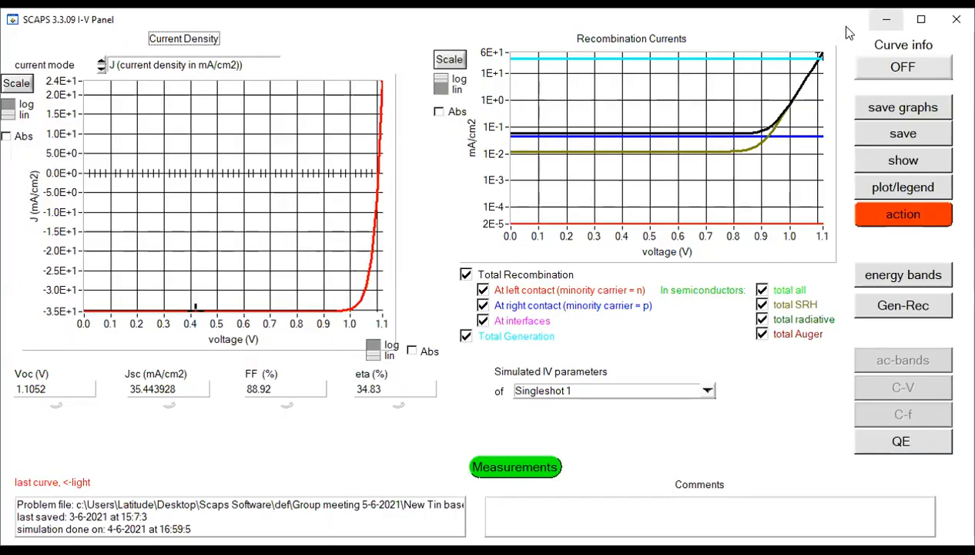
{"action": "left_click", "coordinate": [922, 19]}
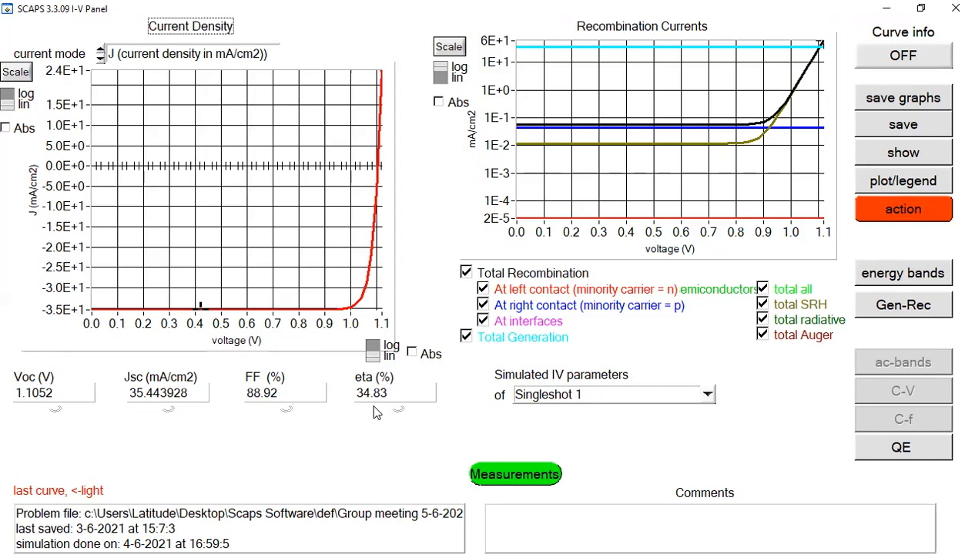
- Reopen the cell definition, set the total density of the MASnI3 layer's Defect 1 to 1E+14 per cm³ and accept the change
{"action": "left_click", "coordinate": [924, 215]}
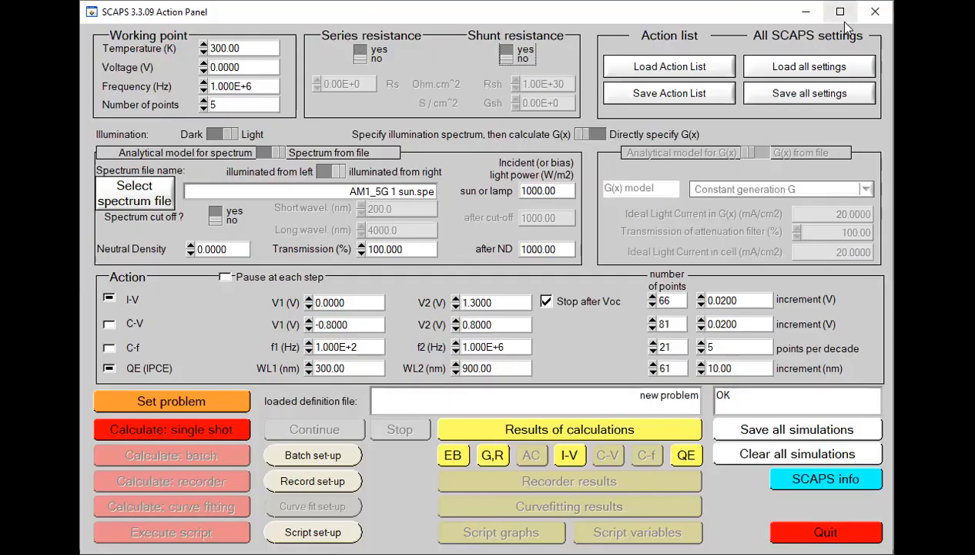
{"action": "left_click", "coordinate": [842, 16]}
{"action": "left_click", "coordinate": [174, 396]}
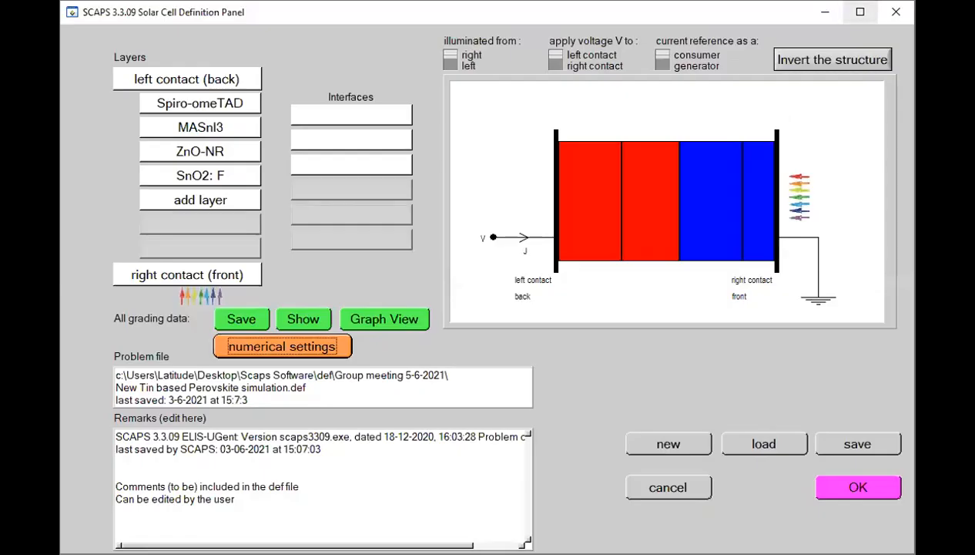
{"action": "left_click", "coordinate": [861, 12]}
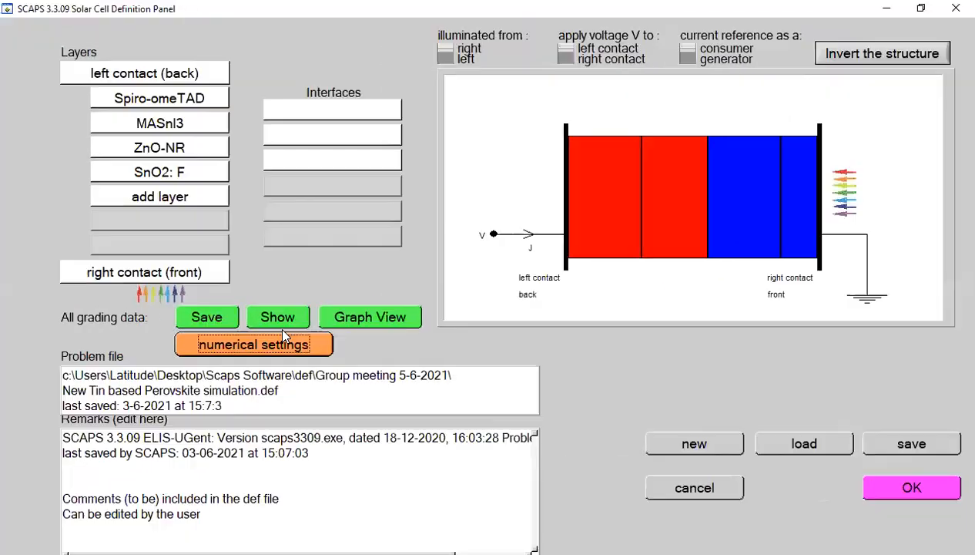
{"action": "left_click", "coordinate": [154, 124]}
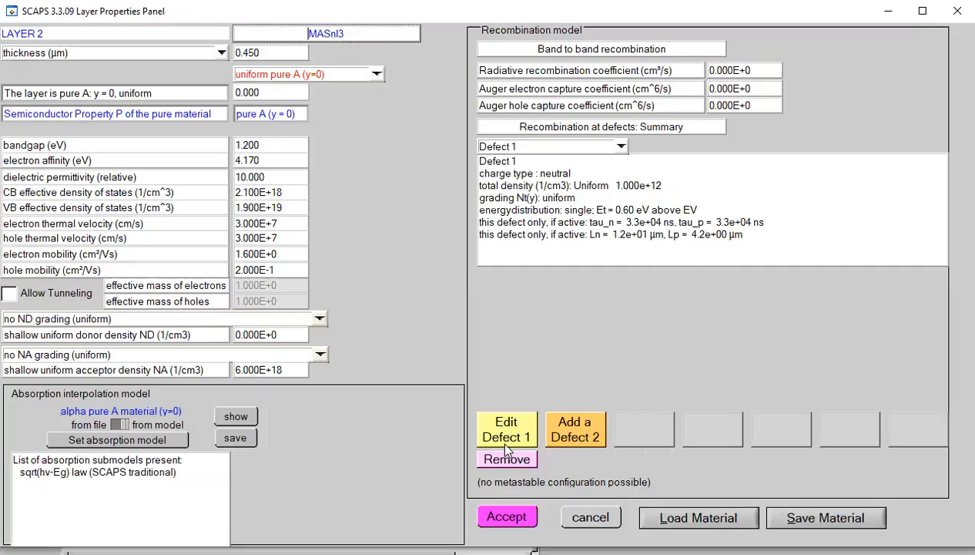
{"action": "left_click", "coordinate": [507, 428]}
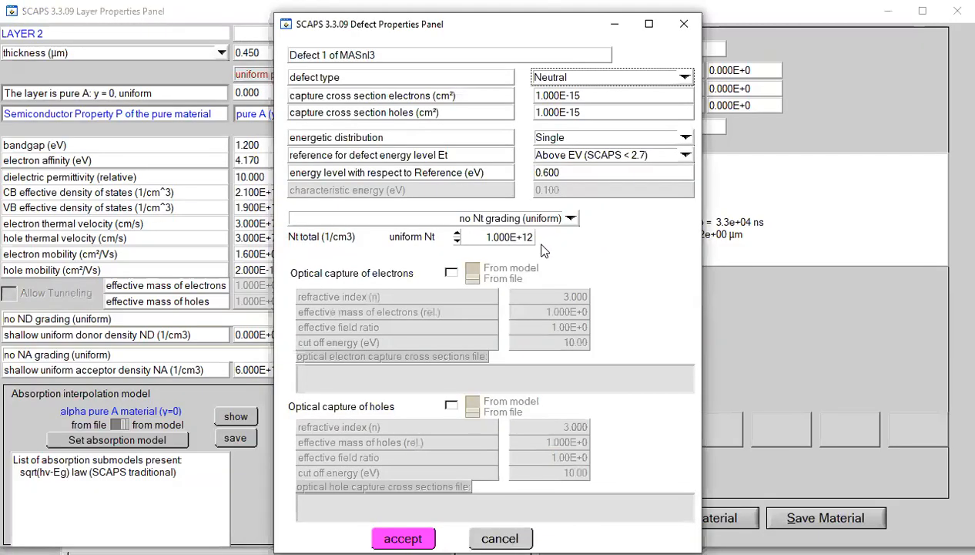
{"action": "left_click", "coordinate": [531, 239]}
{"action": "key", "text": "BackSpace"}
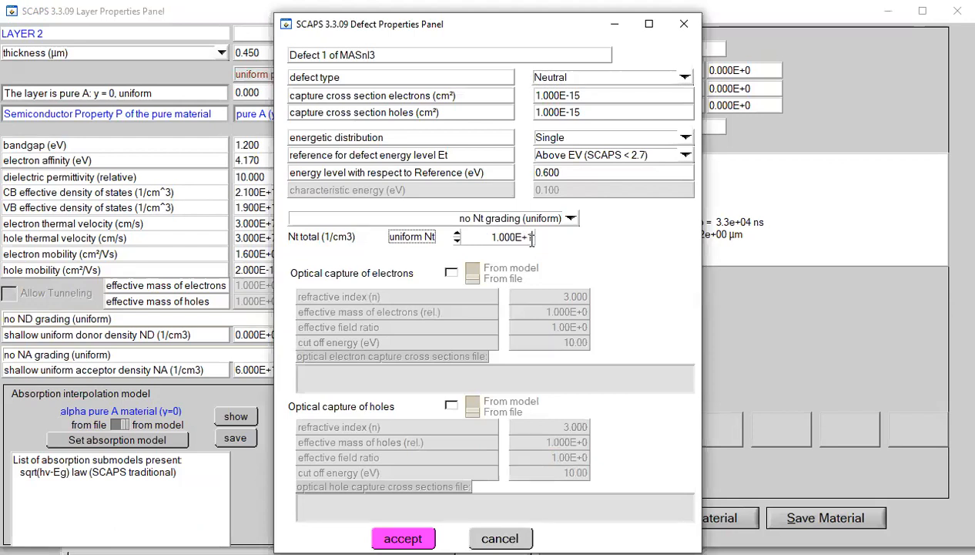
{"action": "type", "text": "4"}
{"action": "left_click", "coordinate": [403, 538]}
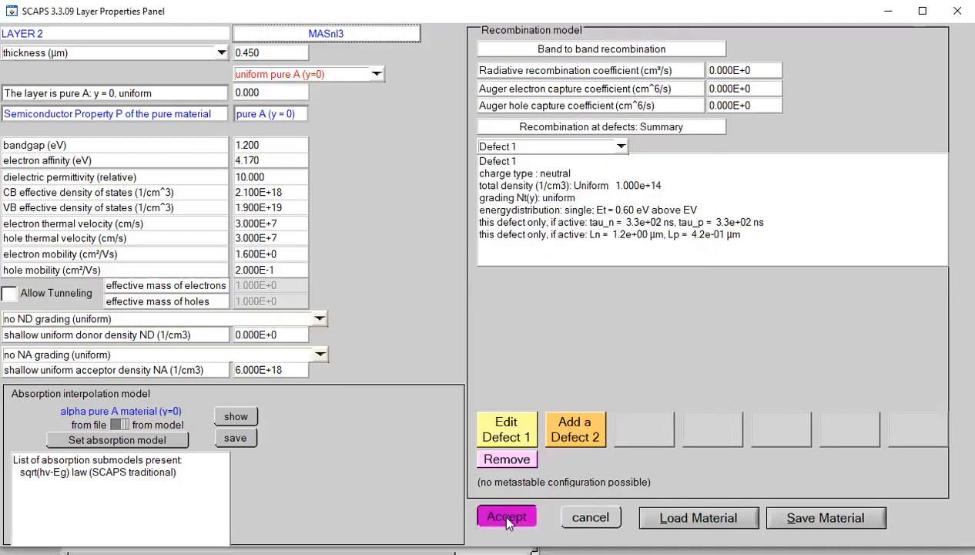
{"action": "left_click", "coordinate": [507, 518]}
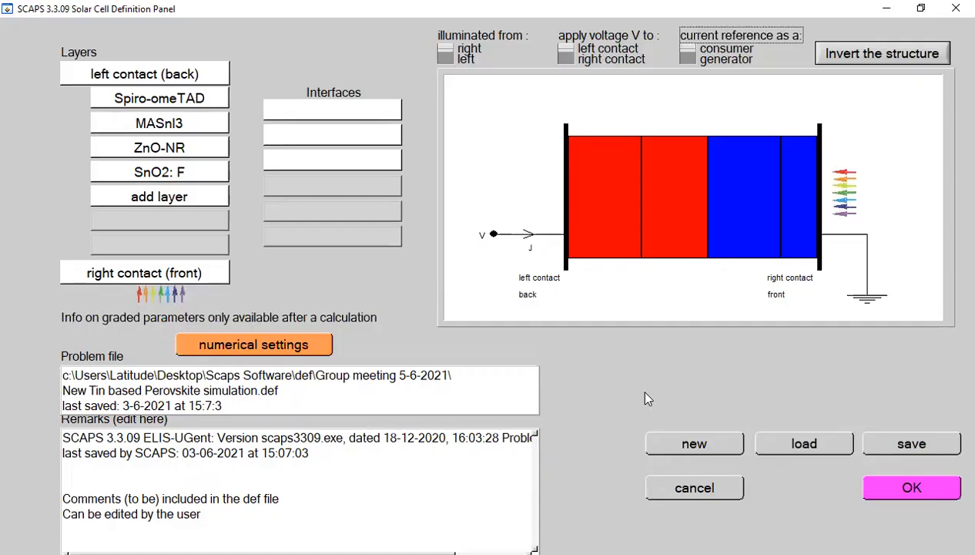
{"action": "left_click", "coordinate": [903, 495]}
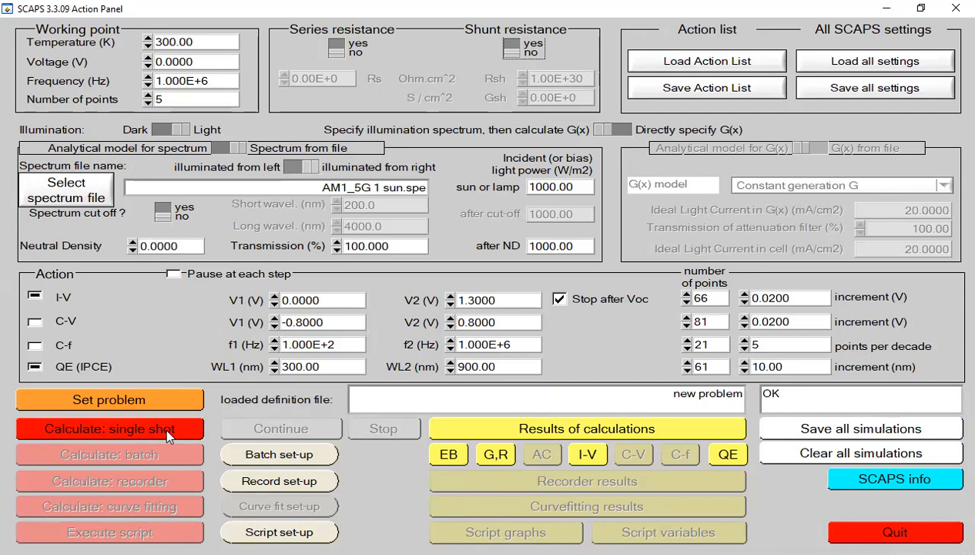
- Run a single-shot calculation for the 1E+14 per cm³ defect density and display its I-V results
{"action": "left_click", "coordinate": [165, 426]}
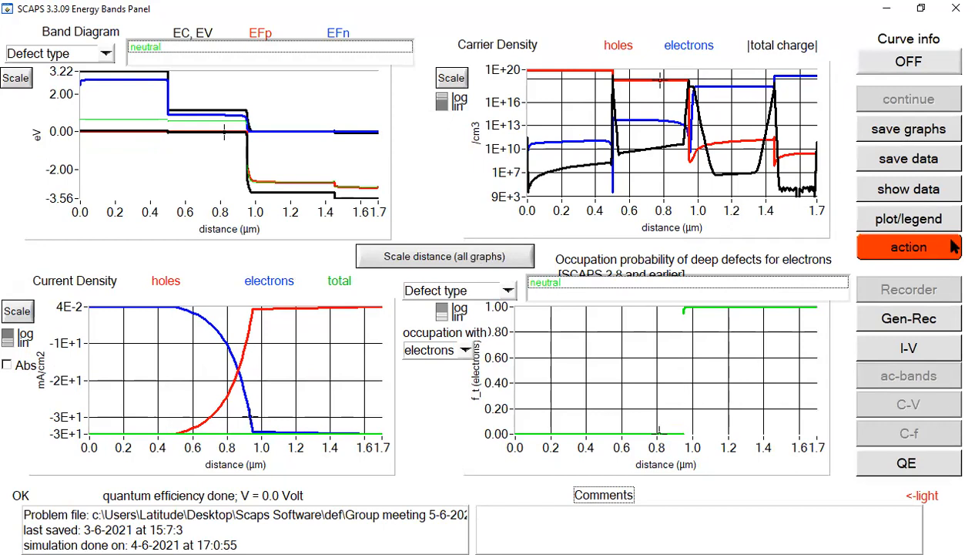
{"action": "left_click", "coordinate": [886, 348]}
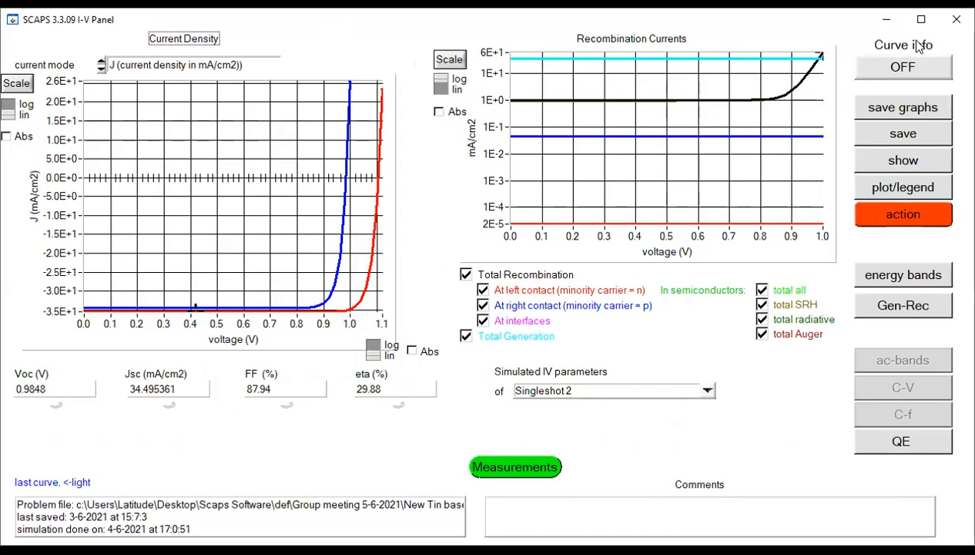
{"action": "left_click", "coordinate": [921, 23]}
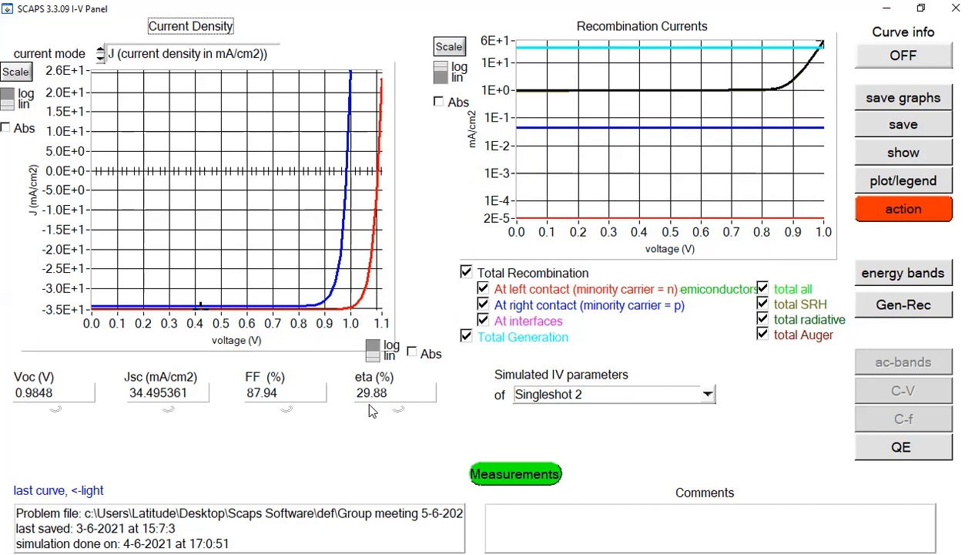
{"action": "left_click", "coordinate": [925, 209]}
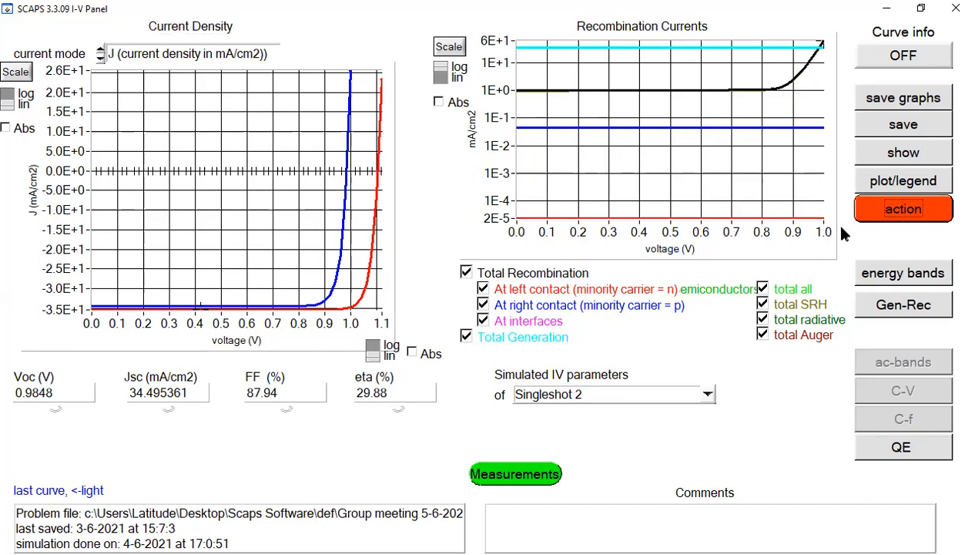
- Reopen the cell definition, set the uniform total density of the MASnI3 layer's Defect 1 to 1E+16 per cm³ and accept the change
{"action": "left_click", "coordinate": [889, 209]}
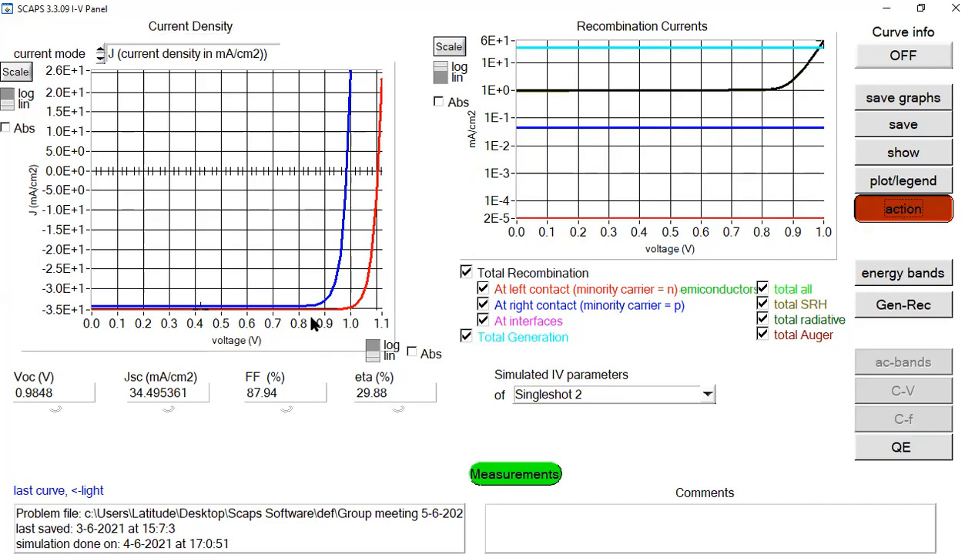
{"action": "left_click", "coordinate": [840, 12]}
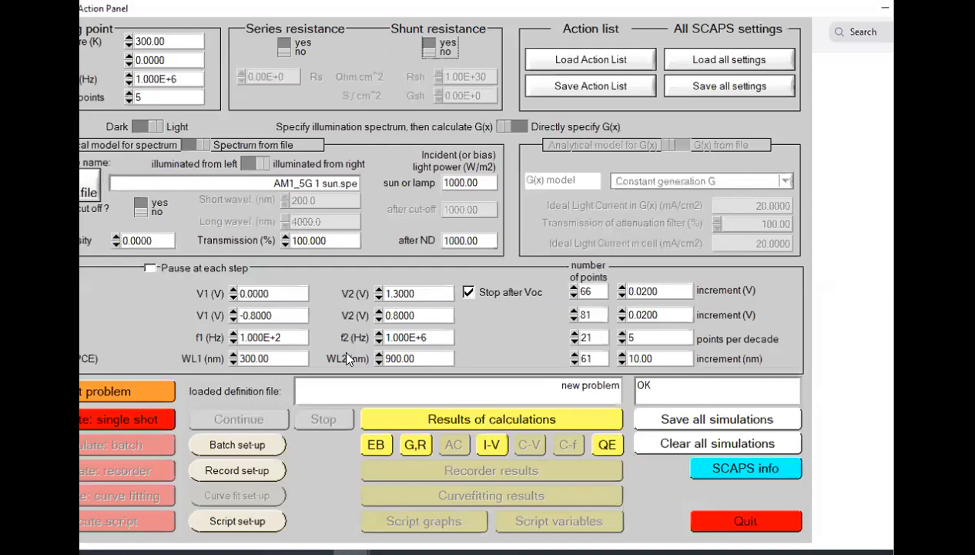
{"action": "left_click", "coordinate": [173, 402]}
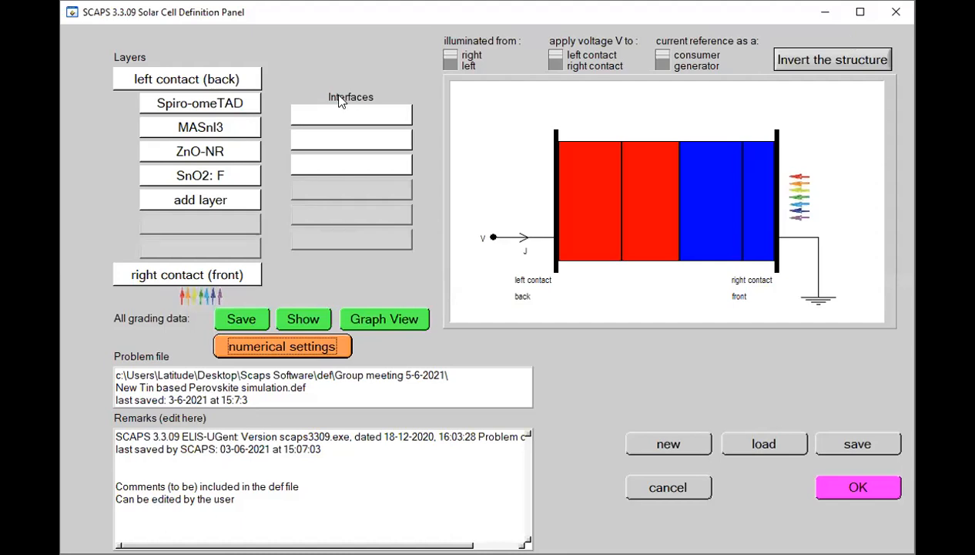
{"action": "left_click", "coordinate": [193, 133]}
{"action": "left_click", "coordinate": [504, 429]}
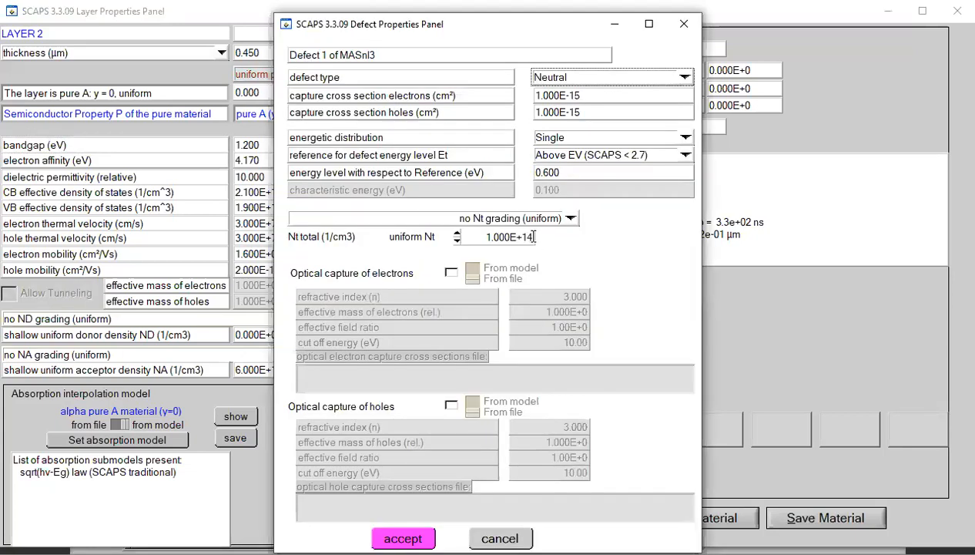
{"action": "left_click", "coordinate": [533, 237]}
{"action": "key", "text": "BackSpace"}
{"action": "type", "text": "6"}
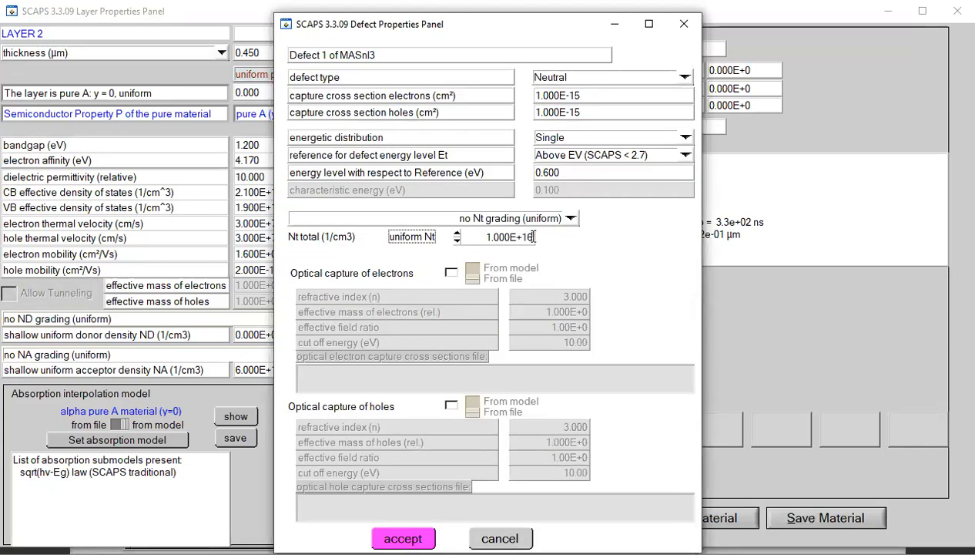
{"action": "left_click", "coordinate": [409, 538]}
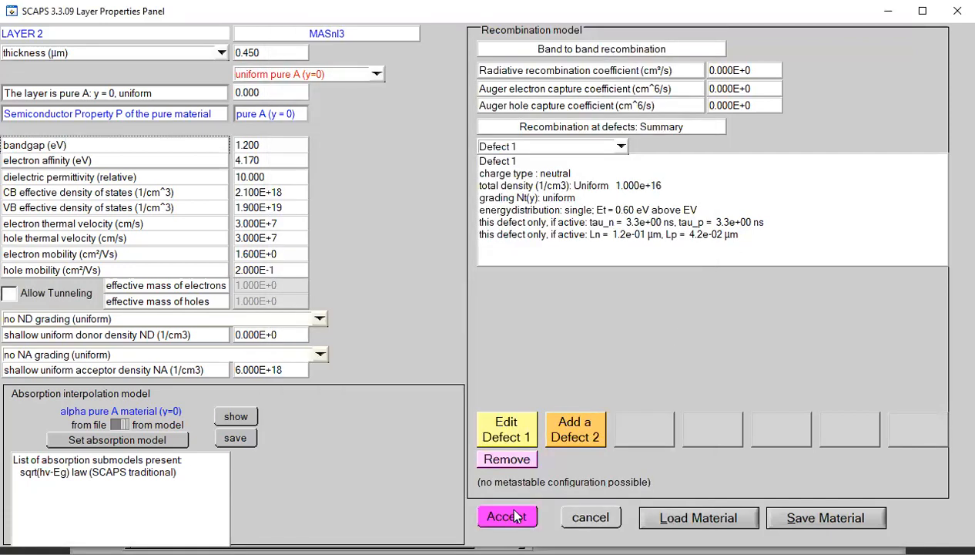
{"action": "left_click", "coordinate": [510, 518]}
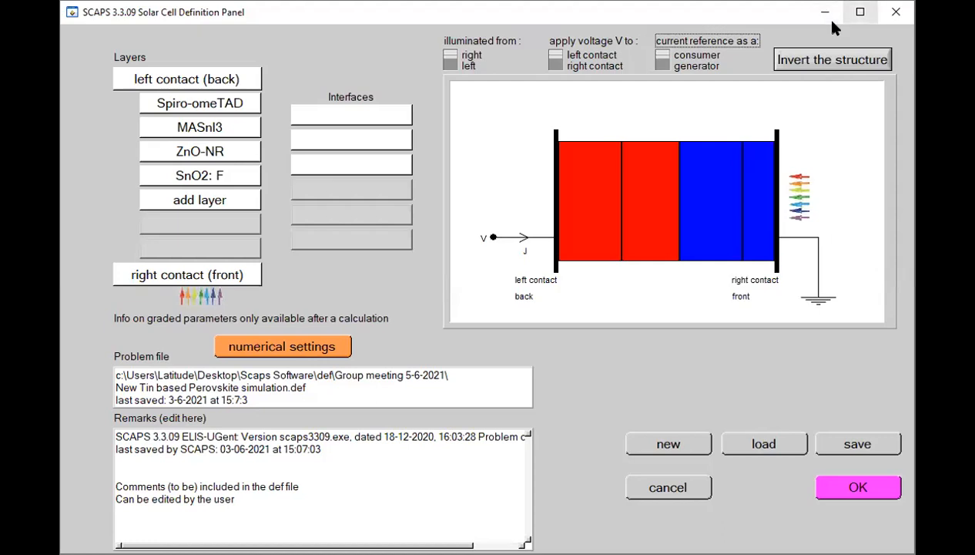
{"action": "left_click", "coordinate": [860, 11]}
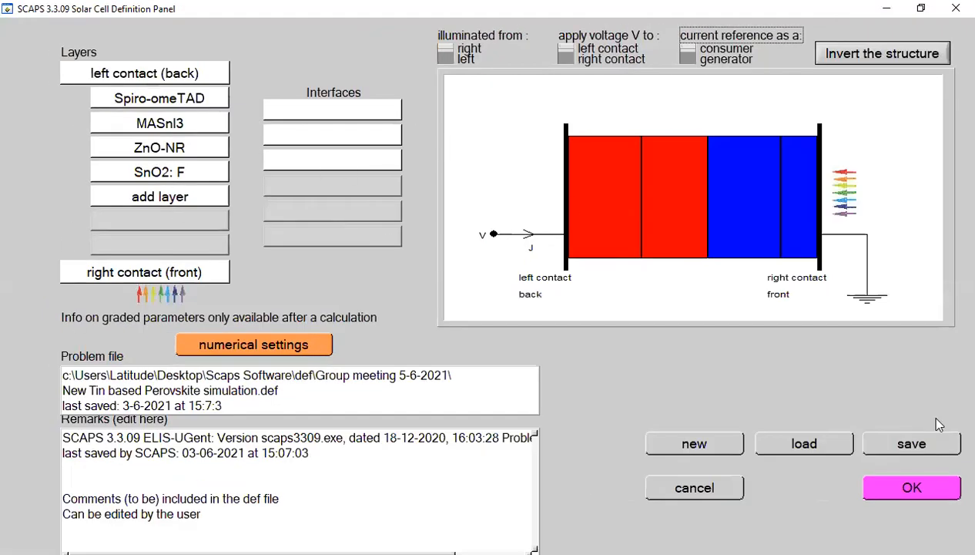
{"action": "left_click", "coordinate": [914, 490]}
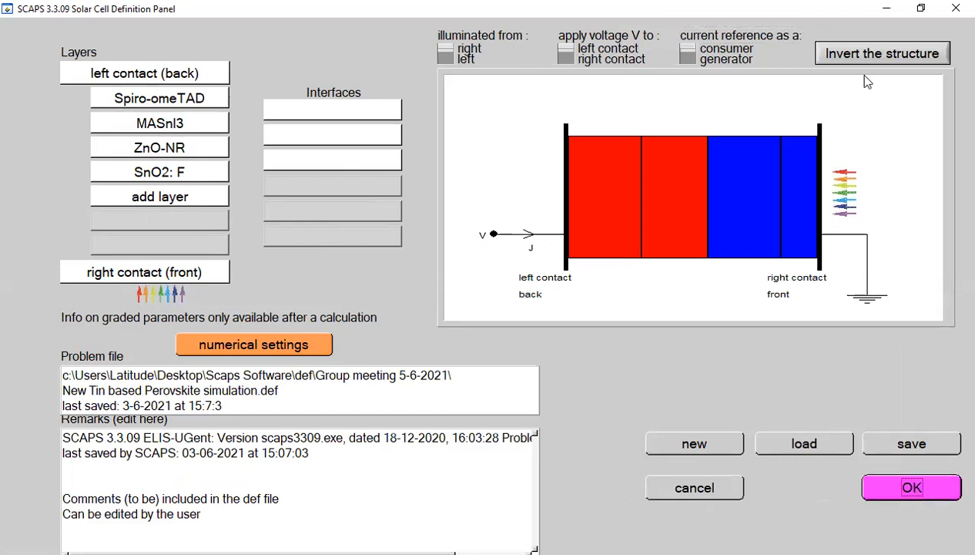
- Run a single-shot calculation for the 1E+16 per cm³ defect density and display its I-V results
{"action": "left_click", "coordinate": [841, 12]}
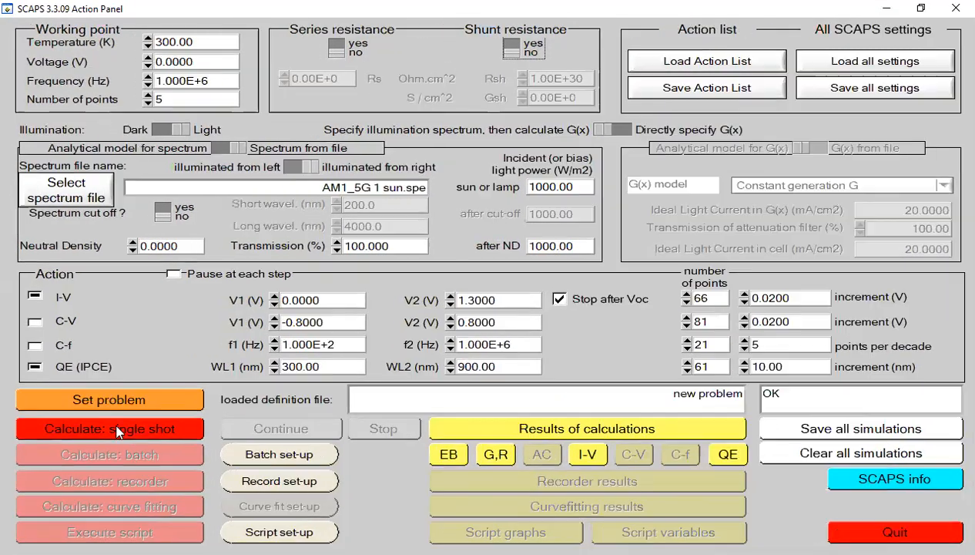
{"action": "left_click", "coordinate": [114, 433]}
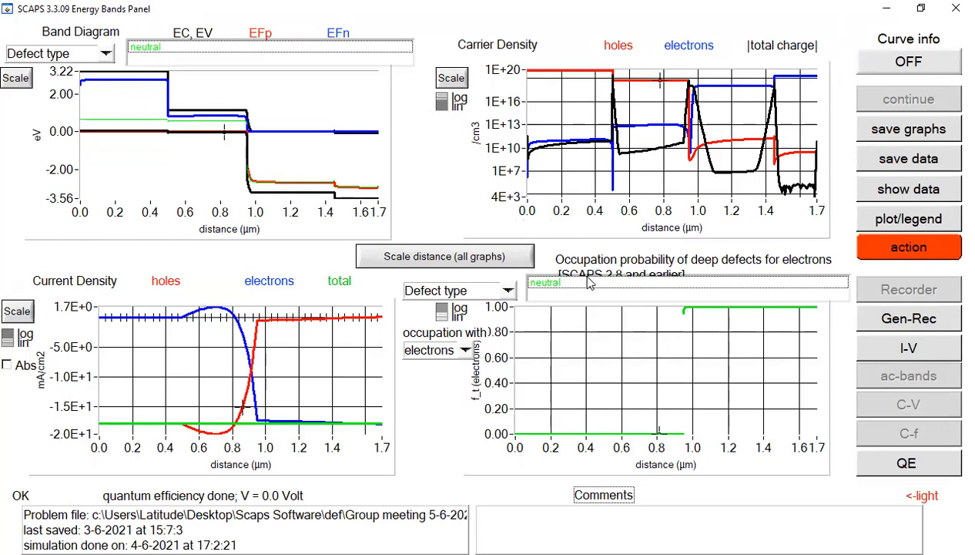
{"action": "left_click", "coordinate": [909, 351]}
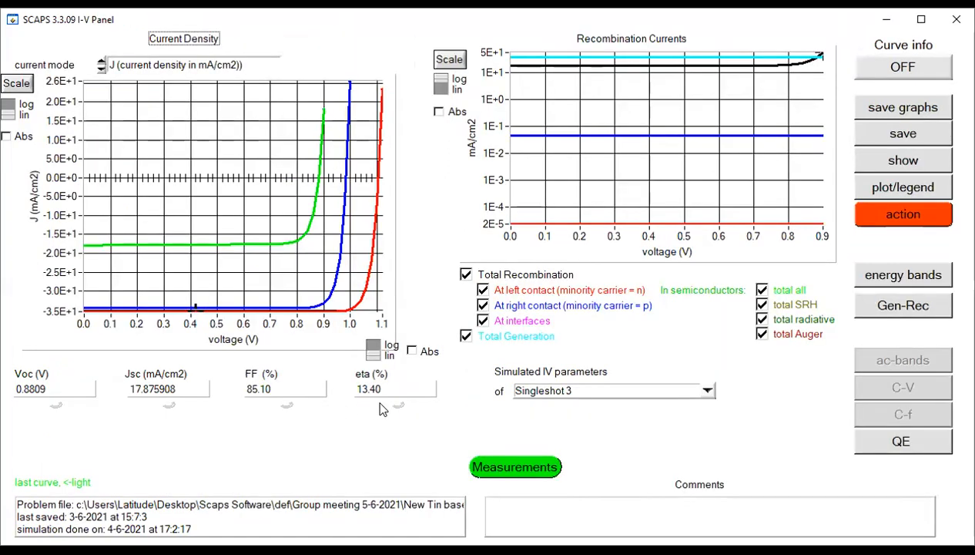
{"action": "left_click", "coordinate": [921, 20]}
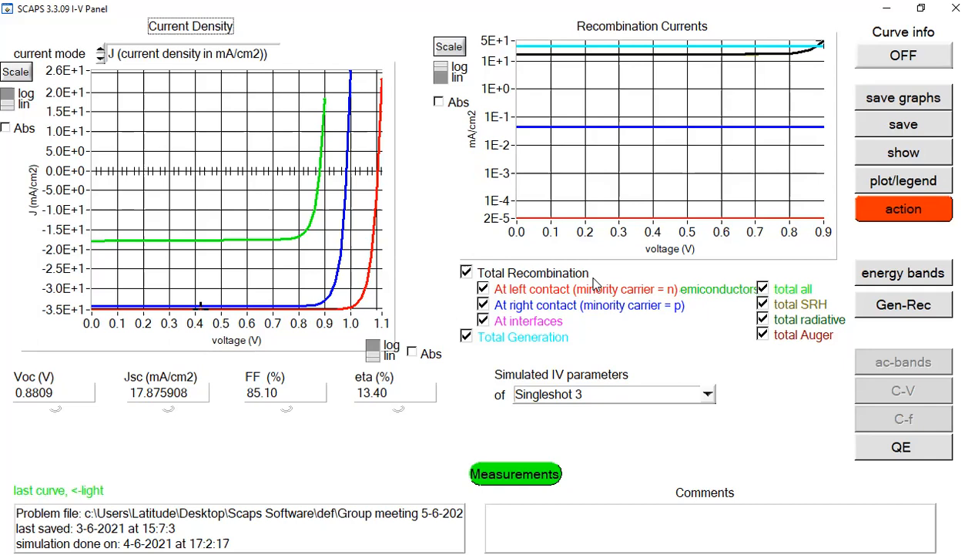
- Reopen the cell definition, set the uniform total density of the MASnI3 layer's Defect 1 to 1E+17 per cm³ and accept the change
{"action": "left_click", "coordinate": [904, 211]}
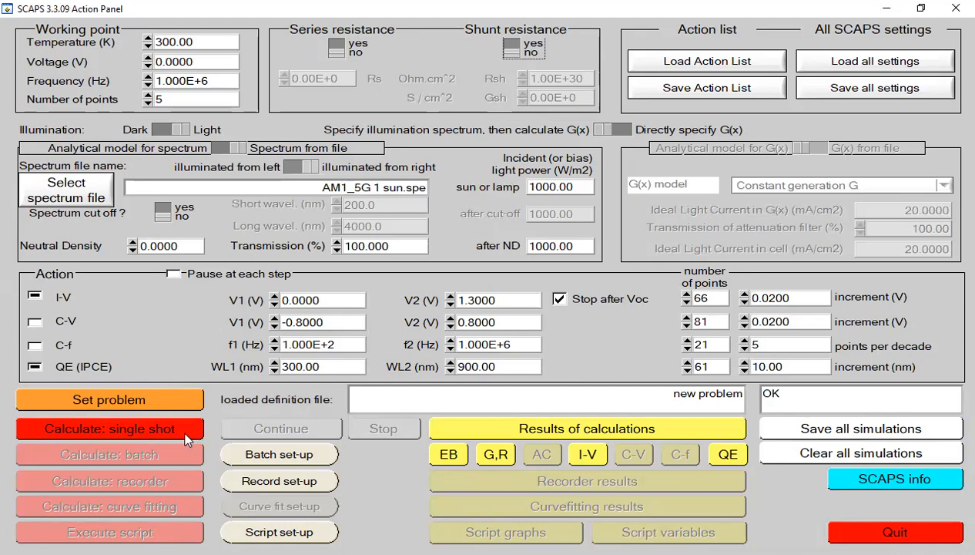
{"action": "left_click", "coordinate": [154, 398]}
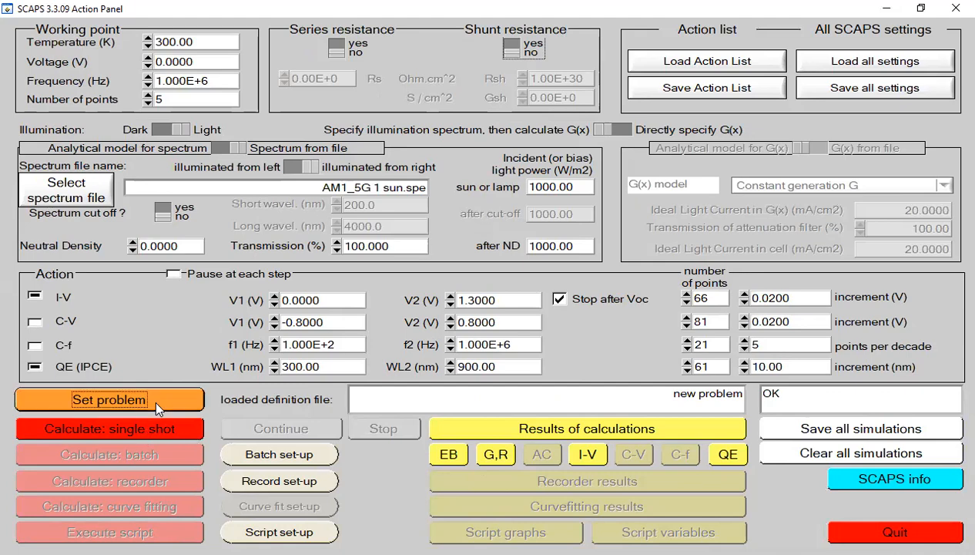
{"action": "left_click", "coordinate": [860, 15]}
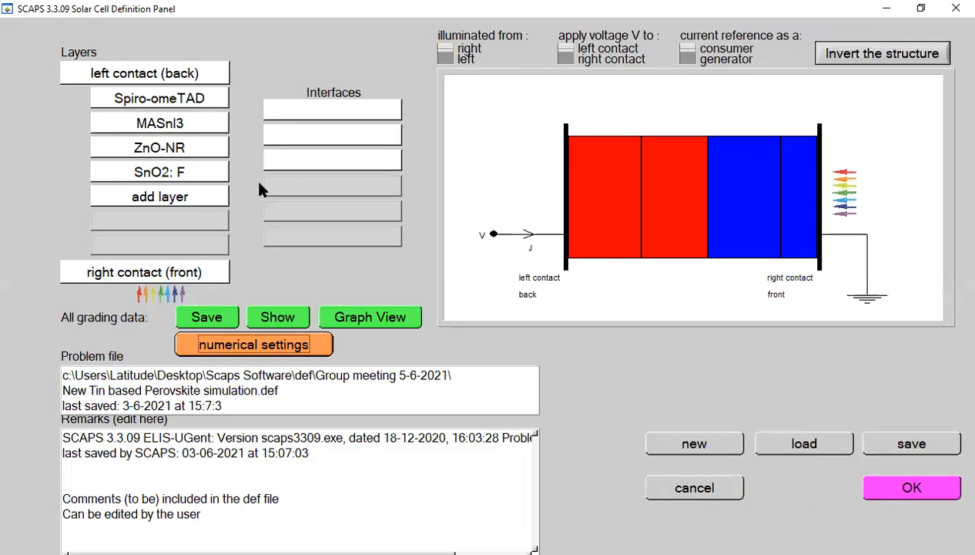
{"action": "left_click", "coordinate": [174, 125]}
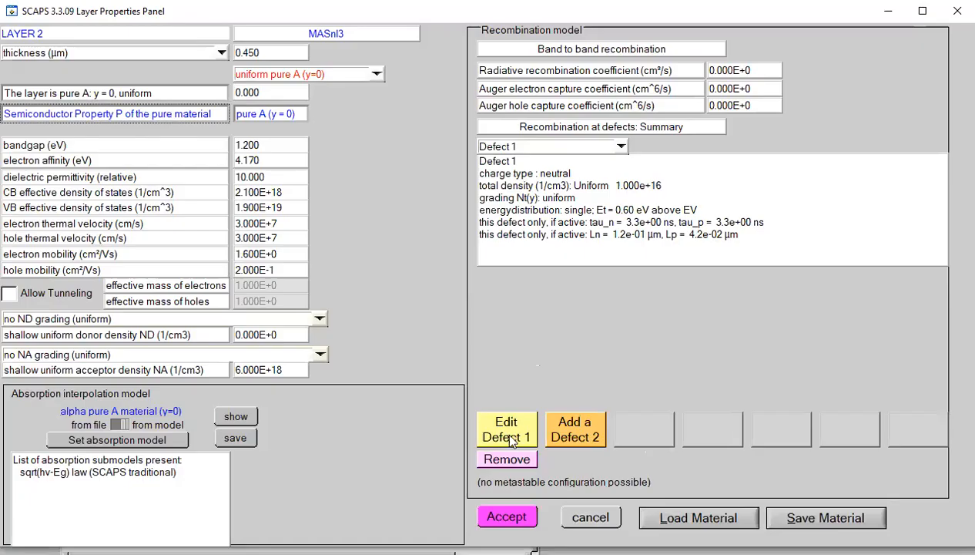
{"action": "left_click", "coordinate": [508, 435]}
{"action": "key", "text": "BackSpace"}
{"action": "type", "text": "7"}
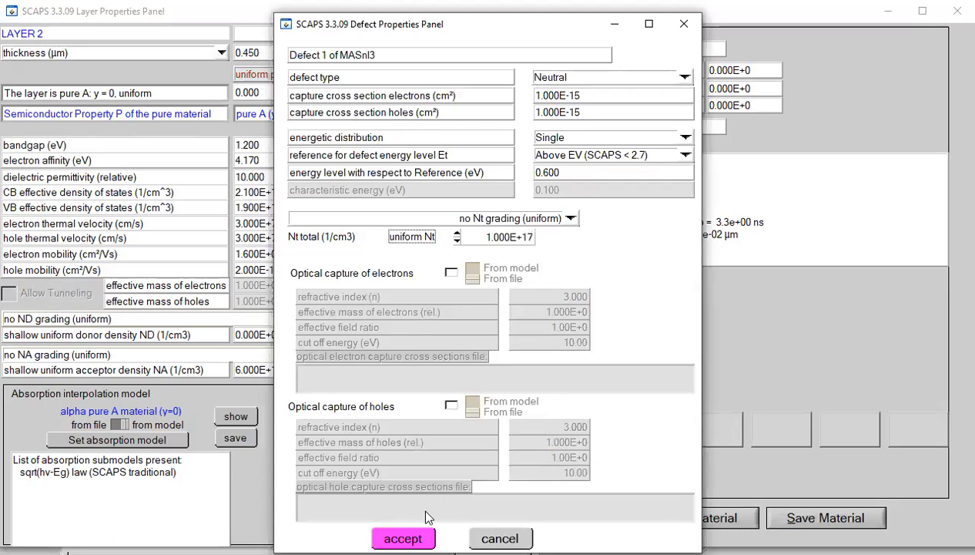
{"action": "left_click", "coordinate": [416, 537]}
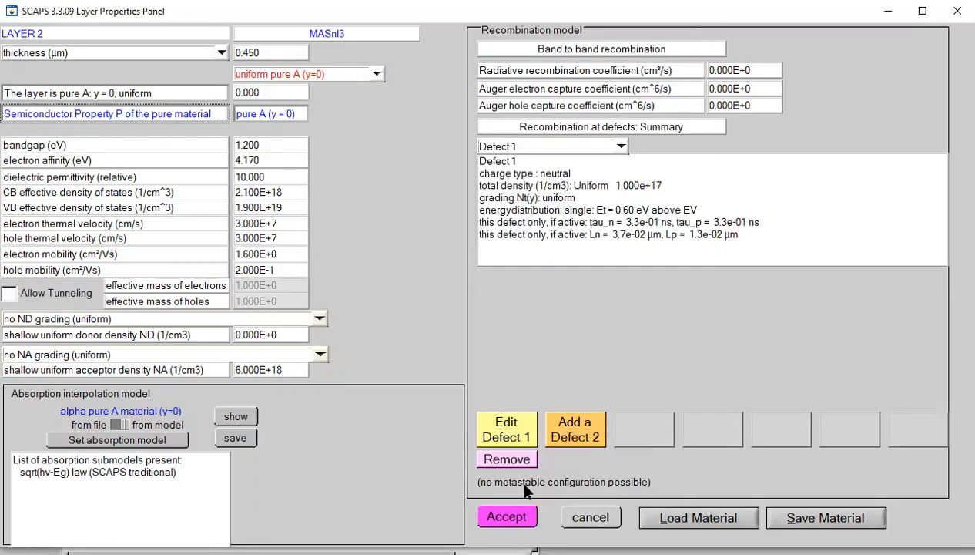
{"action": "left_click", "coordinate": [508, 519]}
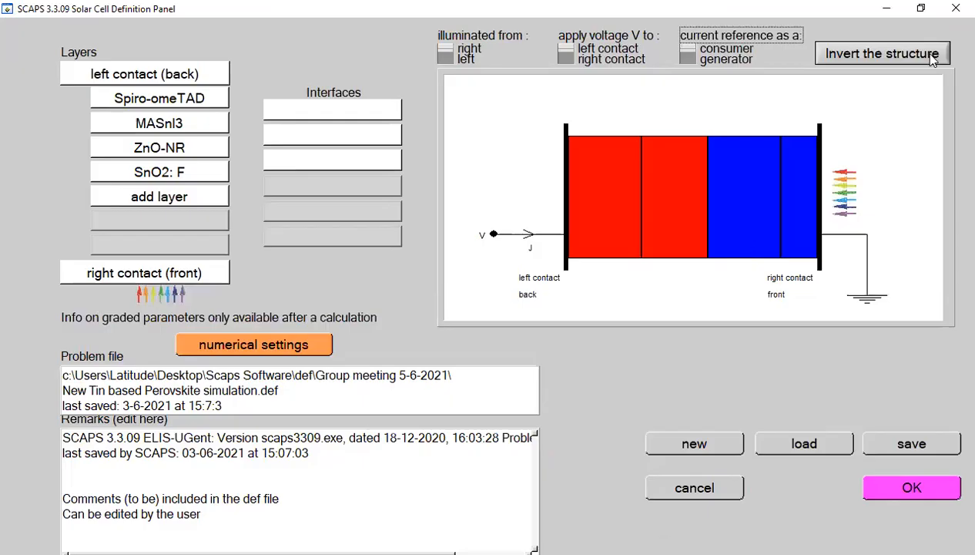
{"action": "left_click", "coordinate": [905, 489]}
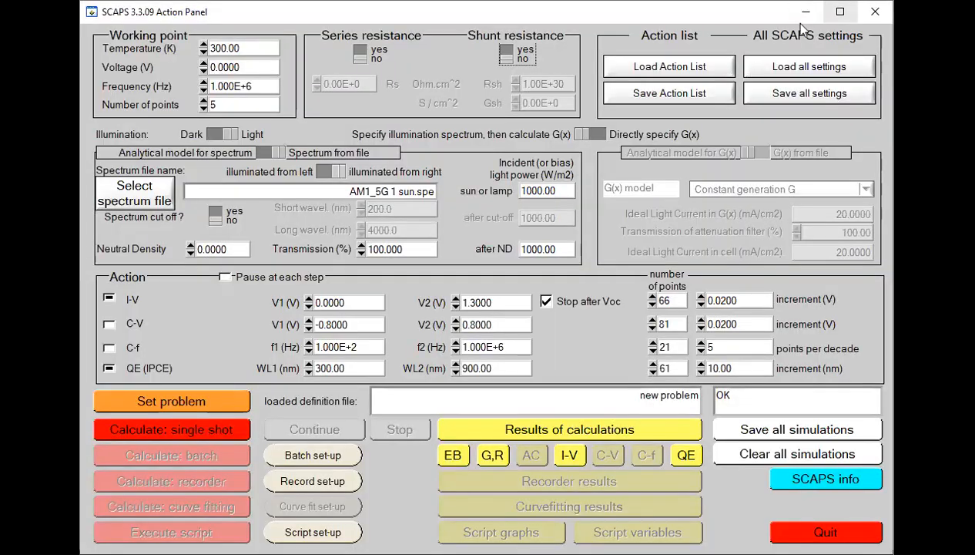
- Run a single-shot calculation for the 1E+17 per cm³ defect density and display its I-V results
{"action": "left_click", "coordinate": [840, 12]}
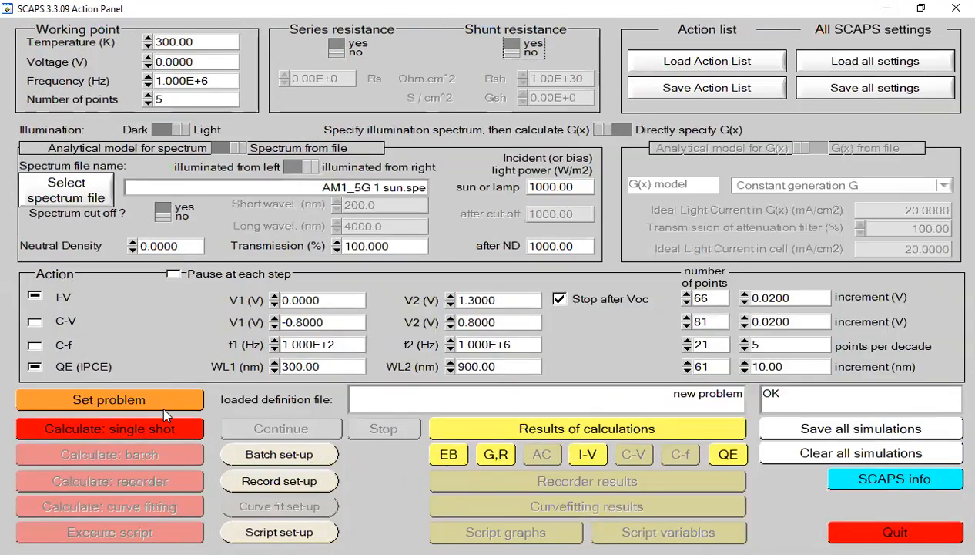
{"action": "left_click", "coordinate": [177, 432]}
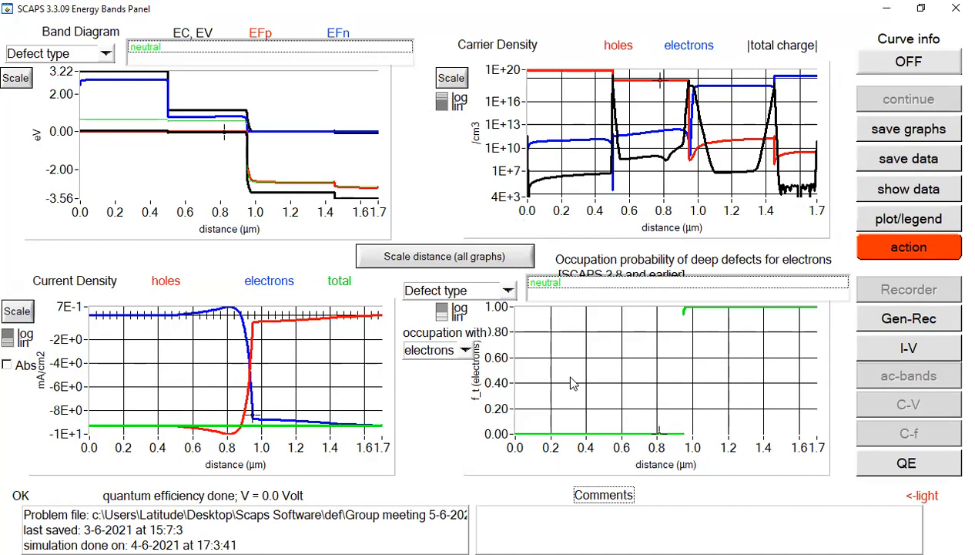
{"action": "left_click", "coordinate": [869, 345]}
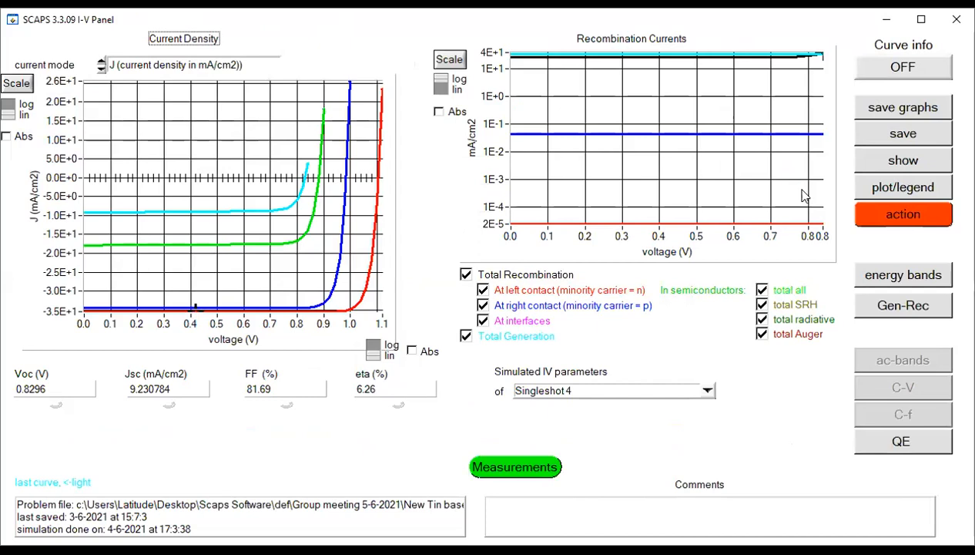
{"action": "left_click", "coordinate": [921, 18]}
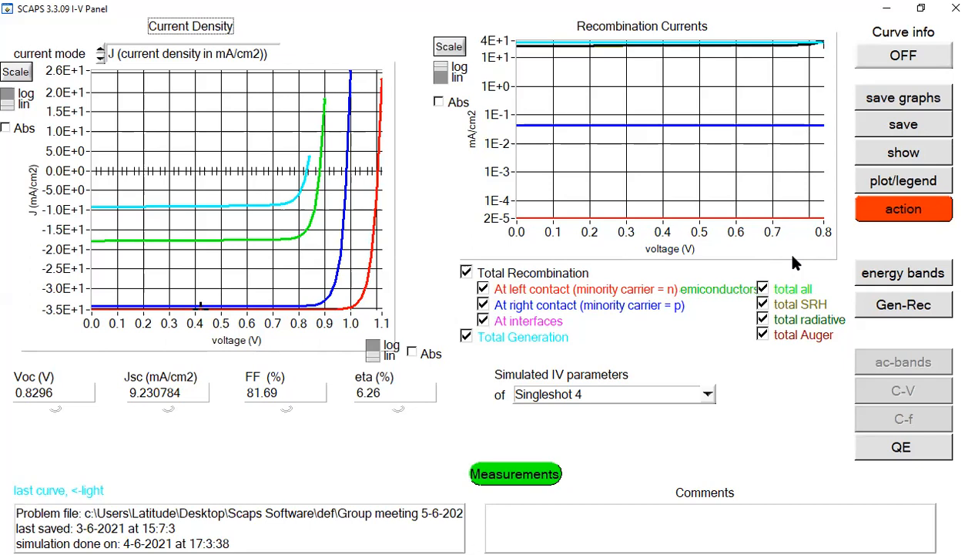
- Clear all simulations and reload the definition file New Tin based Perovskite simulation.def from the Group meeting 5-6-2021 folder
{"action": "left_click", "coordinate": [903, 215]}
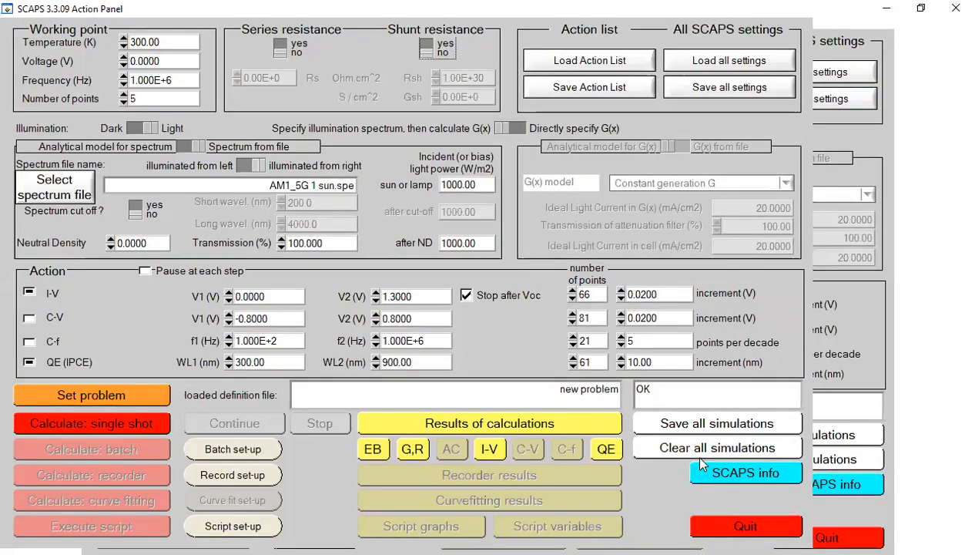
{"action": "left_click", "coordinate": [788, 451]}
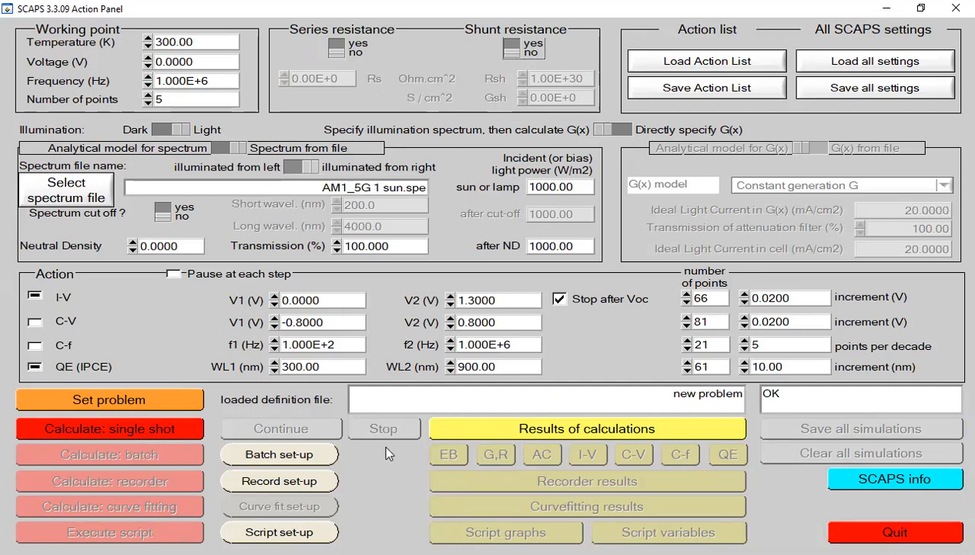
{"action": "left_click", "coordinate": [168, 397]}
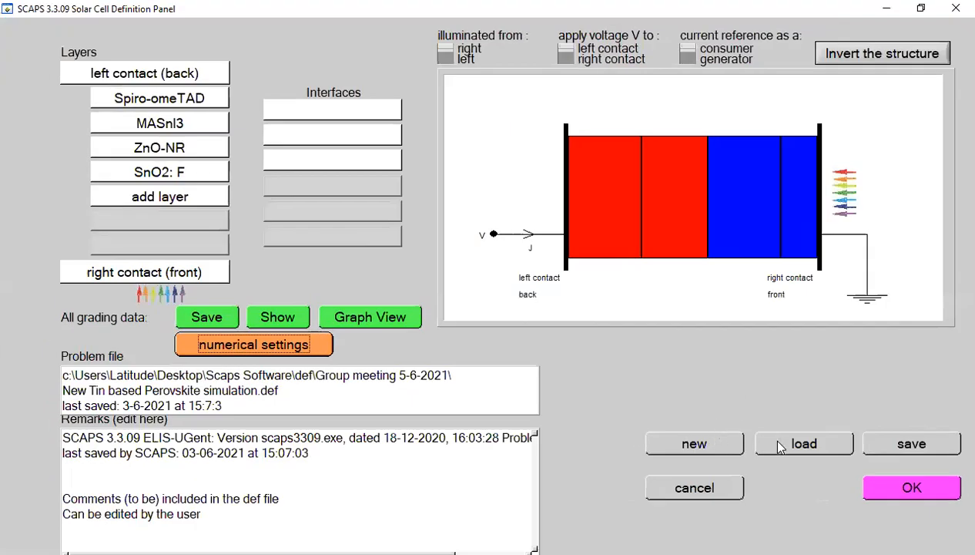
{"action": "left_click", "coordinate": [779, 445]}
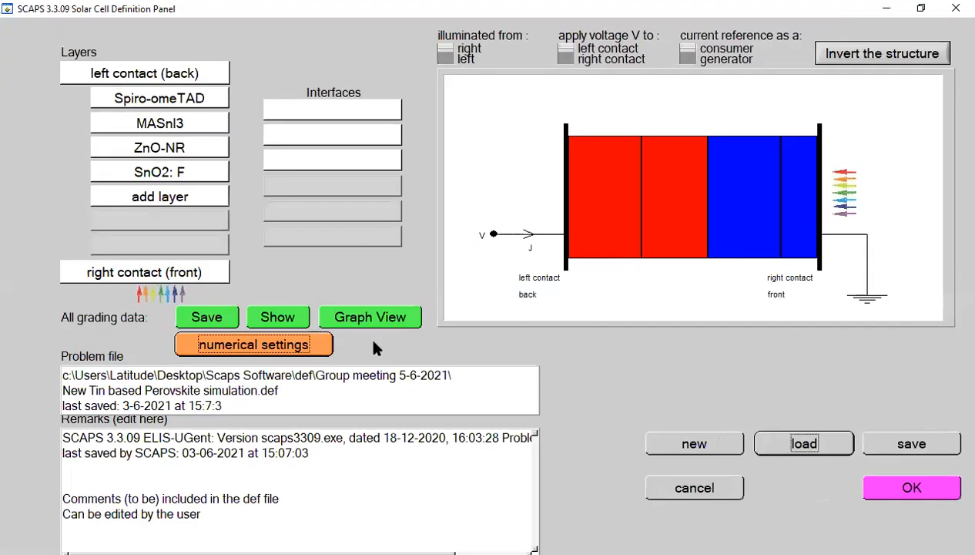
{"action": "double_click", "coordinate": [571, 252]}
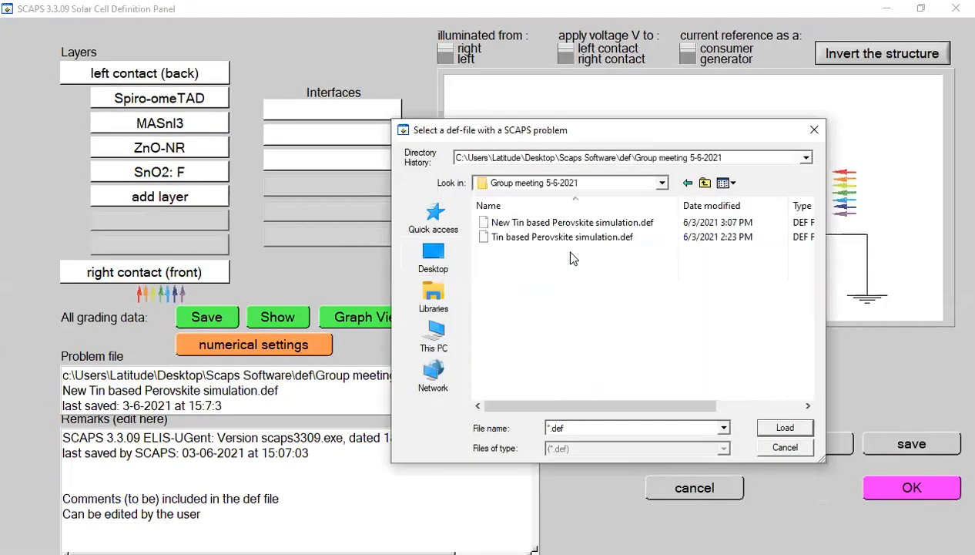
{"action": "left_click", "coordinate": [571, 223]}
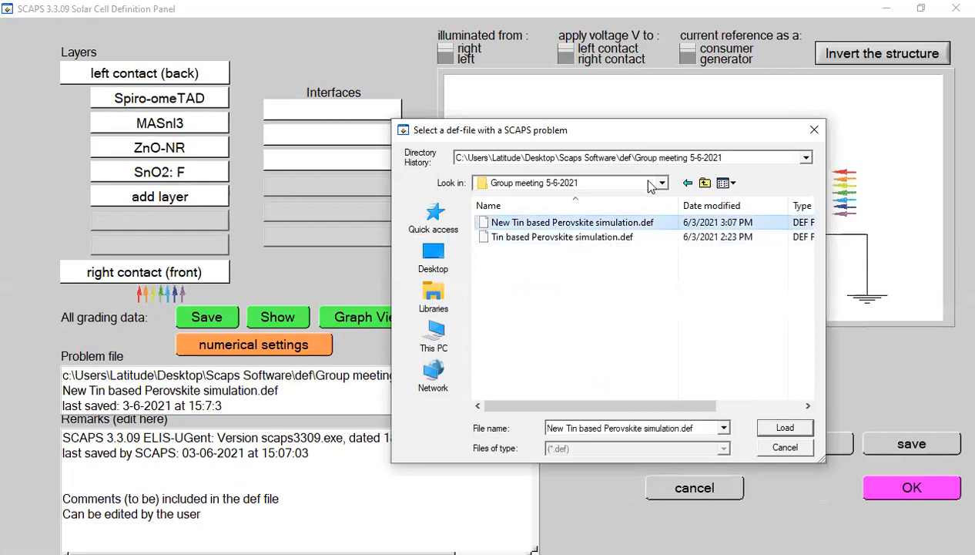
{"action": "key", "text": "Return"}
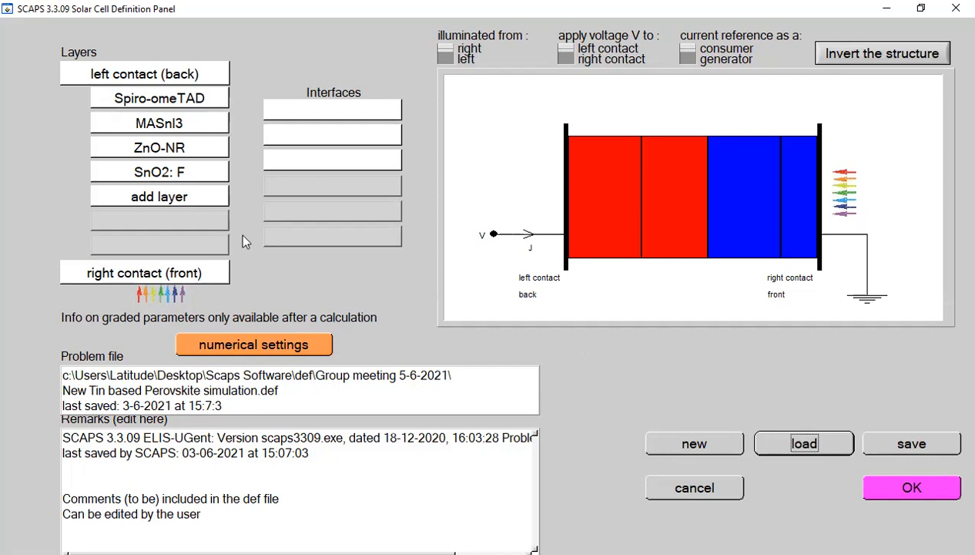
- Set the shallow uniform acceptor density NA of the Spiro-omeTAD layer to 1E+18 per cm³ and accept the layer properties
{"action": "left_click", "coordinate": [171, 106]}
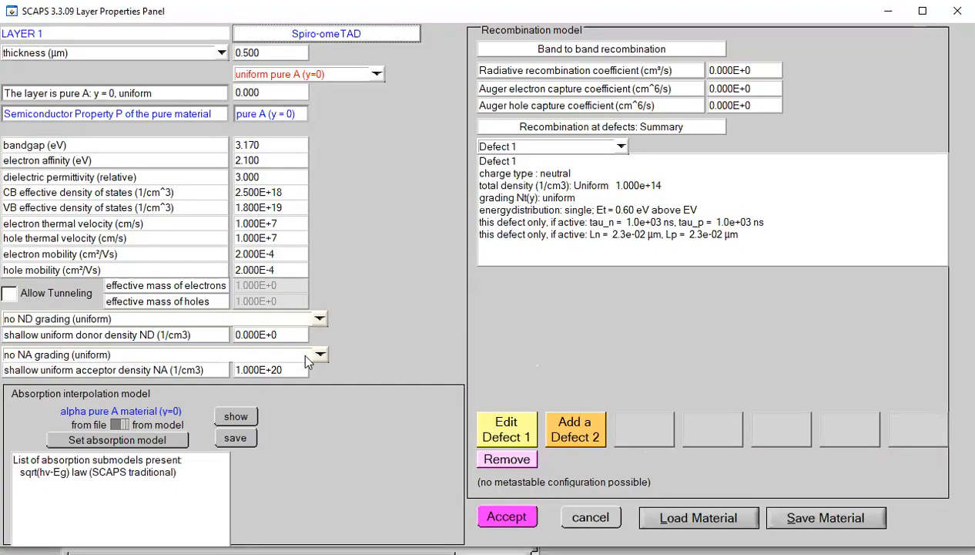
{"action": "left_click", "coordinate": [296, 371]}
{"action": "key", "text": "BackSpace"}
{"action": "key", "text": "BackSpace"}
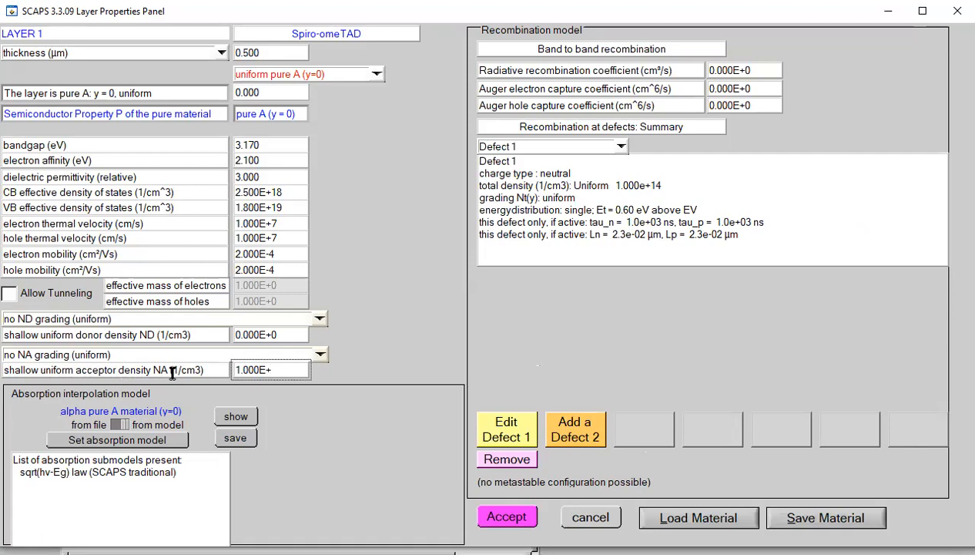
{"action": "type", "text": "18"}
{"action": "left_click", "coordinate": [507, 516]}
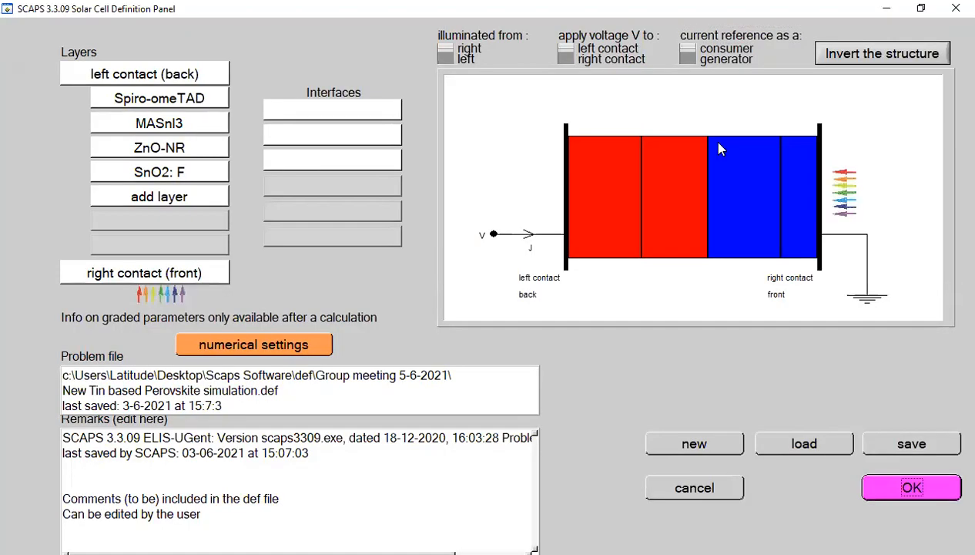
- Accept the cell definition, run a single-shot calculation for the 1E+18 per cm³ Spiro-omeTAD doping and display its I-V results
{"action": "left_click", "coordinate": [911, 487]}
{"action": "left_click", "coordinate": [832, 18]}
{"action": "left_click", "coordinate": [124, 431]}
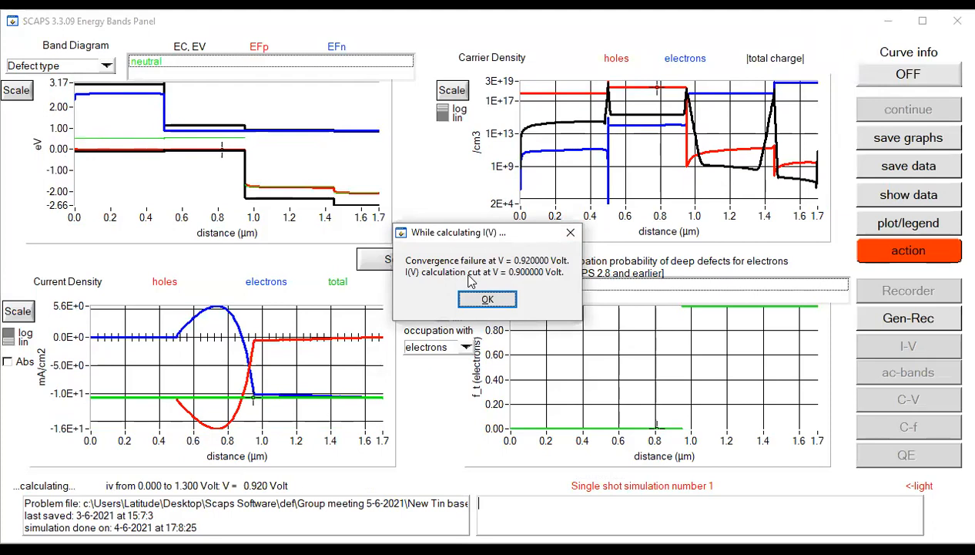
{"action": "left_click", "coordinate": [485, 299]}
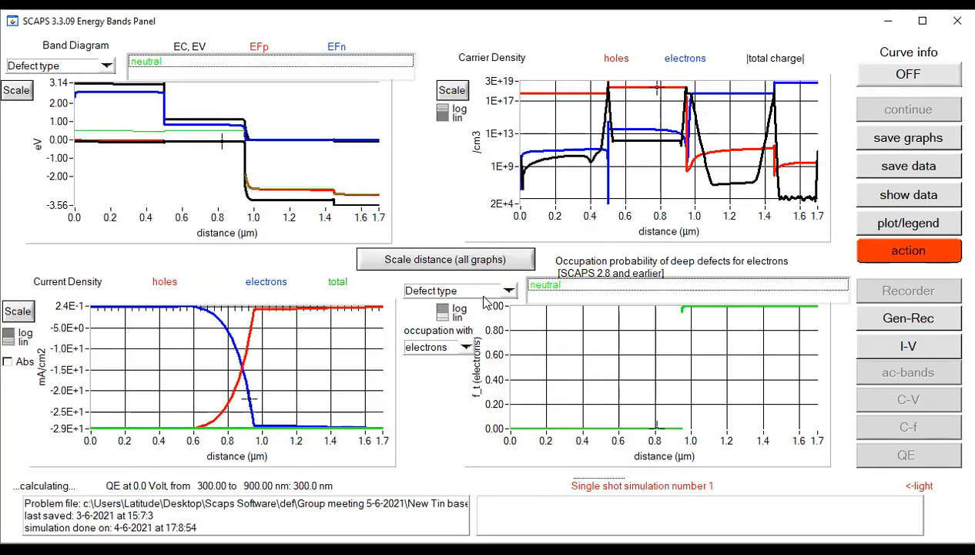
{"action": "left_click", "coordinate": [923, 22]}
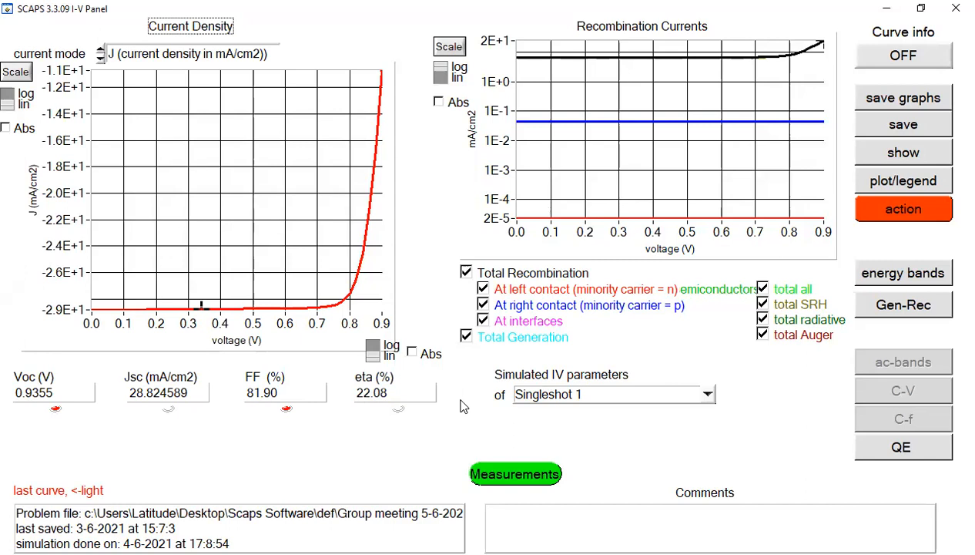
- Return from the I-V results to the action settings and reopen the solar cell definition
{"action": "left_click", "coordinate": [915, 213]}
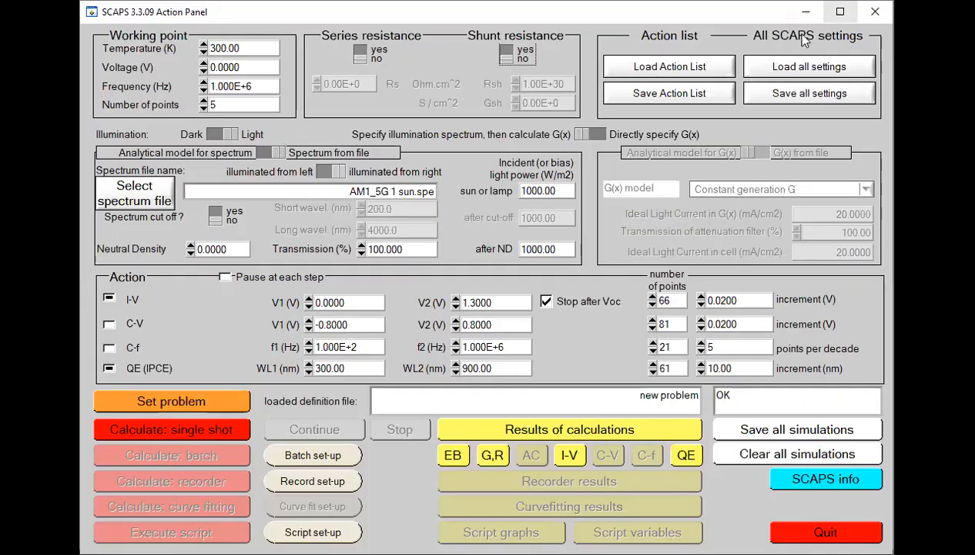
{"action": "left_click", "coordinate": [841, 11]}
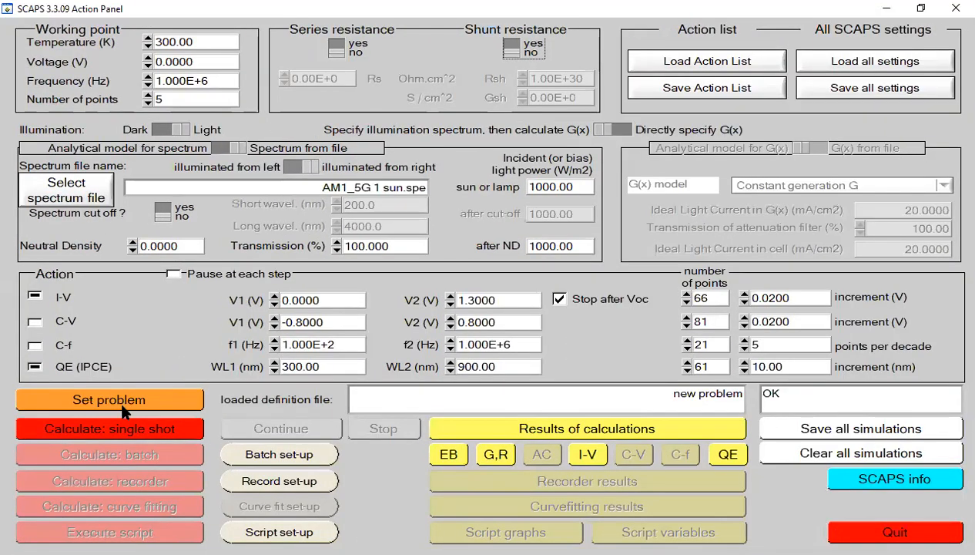
{"action": "left_click", "coordinate": [123, 408]}
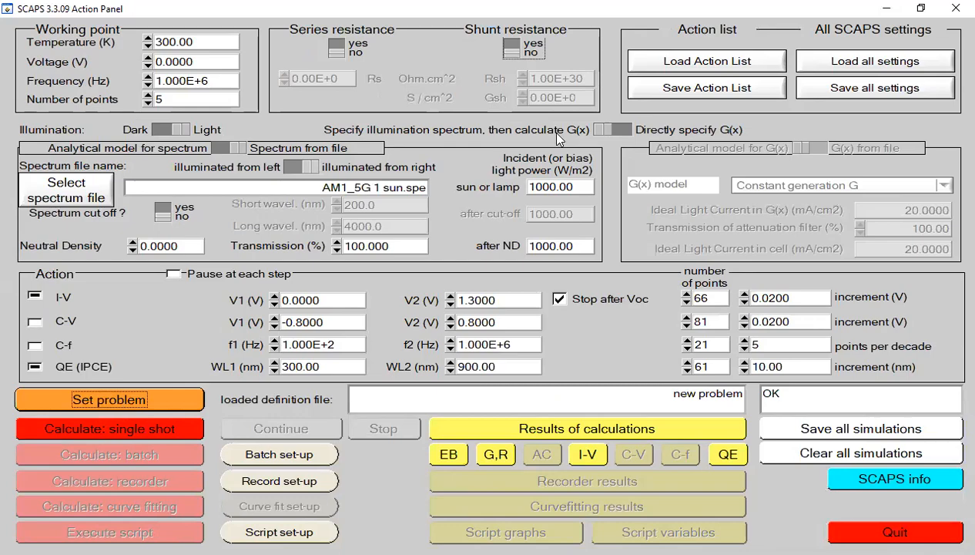